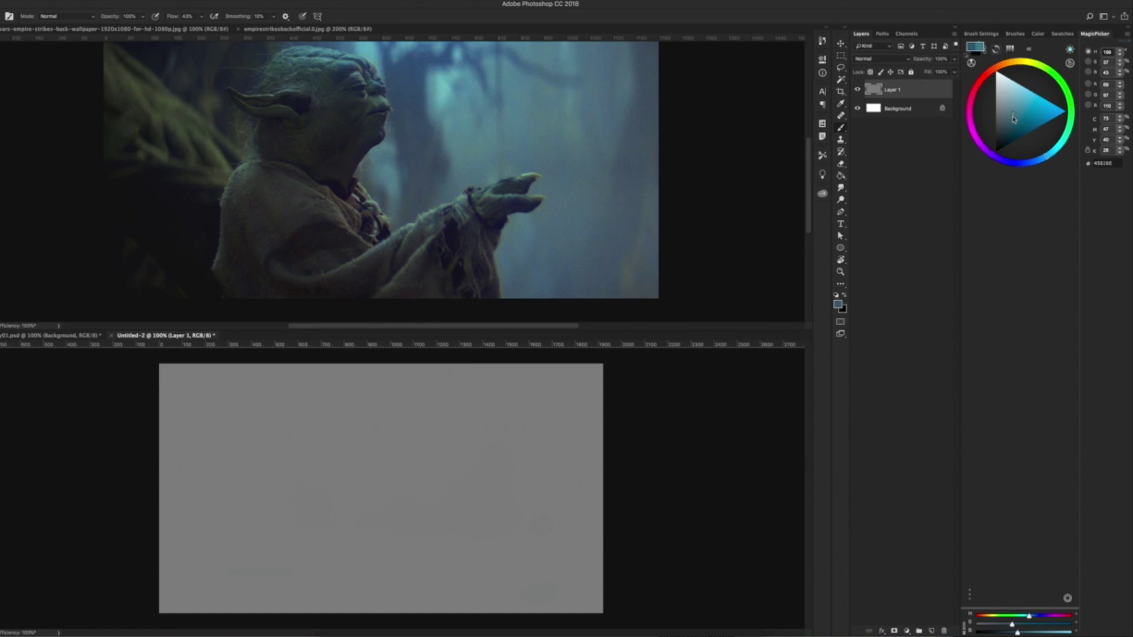
- Lay in a blue-grey base across the right side with a diagonal edge
click(1007, 123)
drag(458, 411, 481, 485)
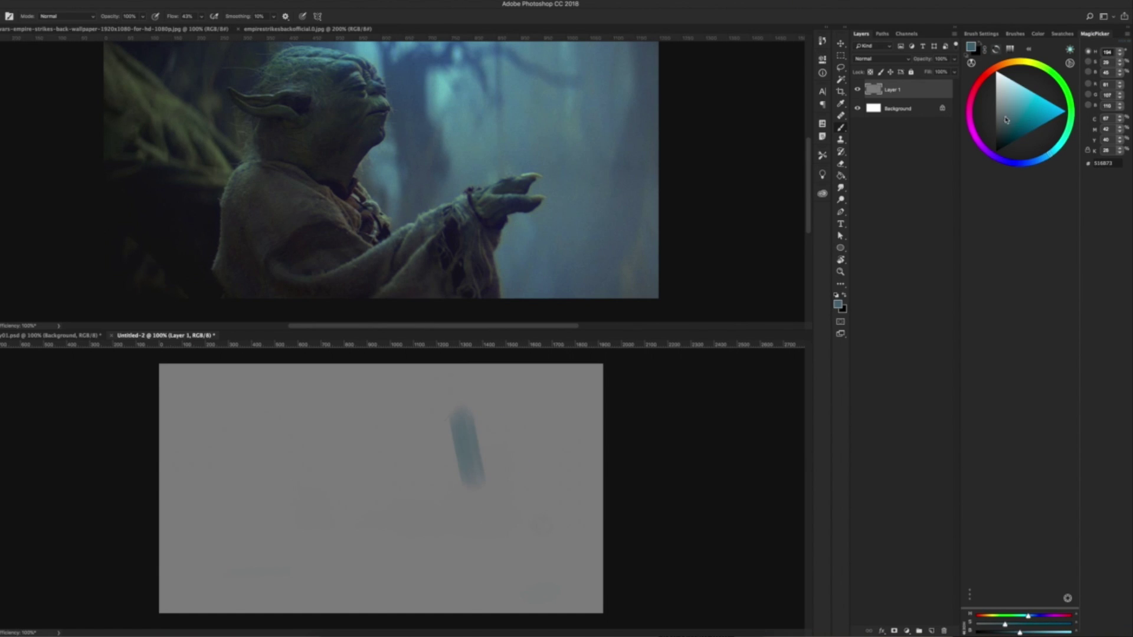
drag(460, 413, 490, 472)
drag(502, 401, 542, 496)
drag(472, 425, 519, 525)
drag(425, 377, 560, 460)
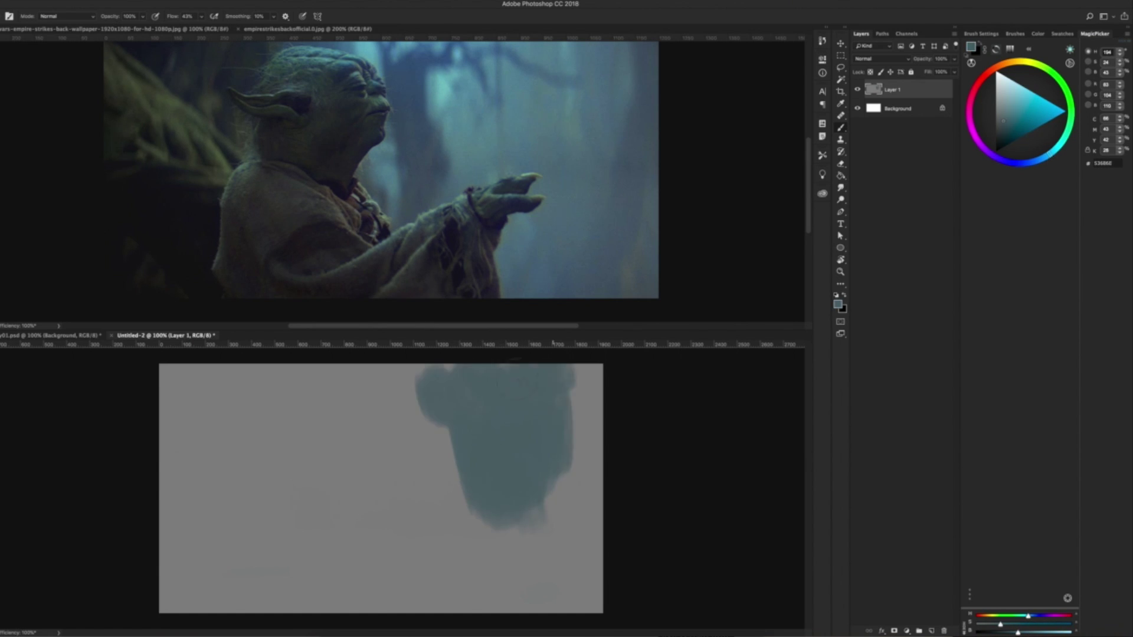
drag(566, 377, 449, 590)
drag(461, 366, 365, 531)
drag(413, 366, 436, 608)
- Paint bluer strokes down the right edge and across the lower right
click(1005, 129)
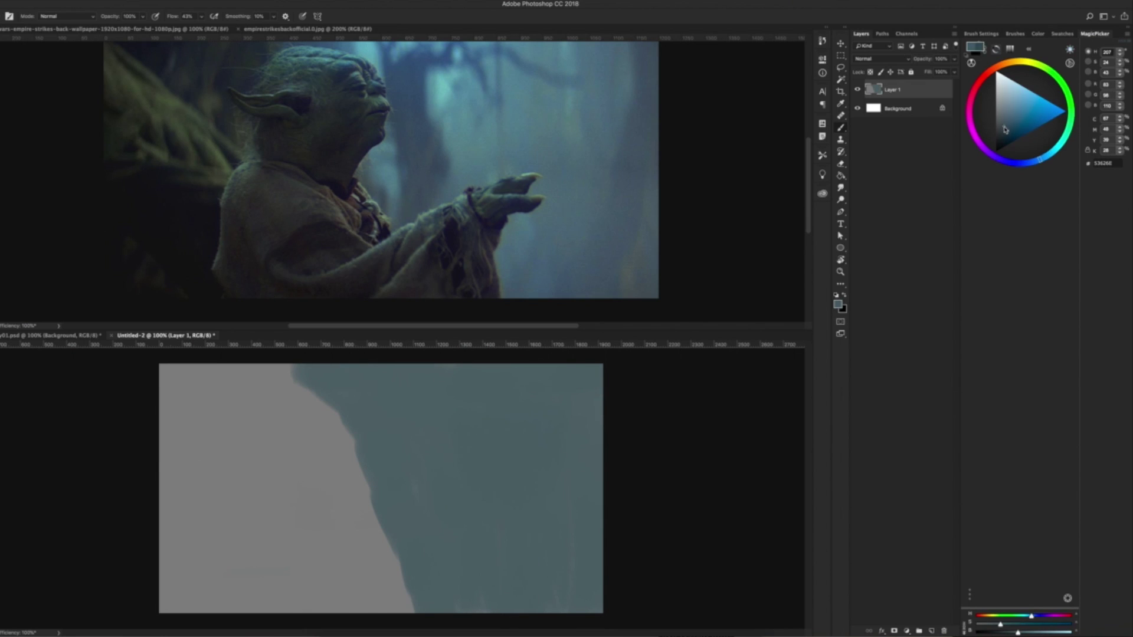
drag(587, 377, 578, 555)
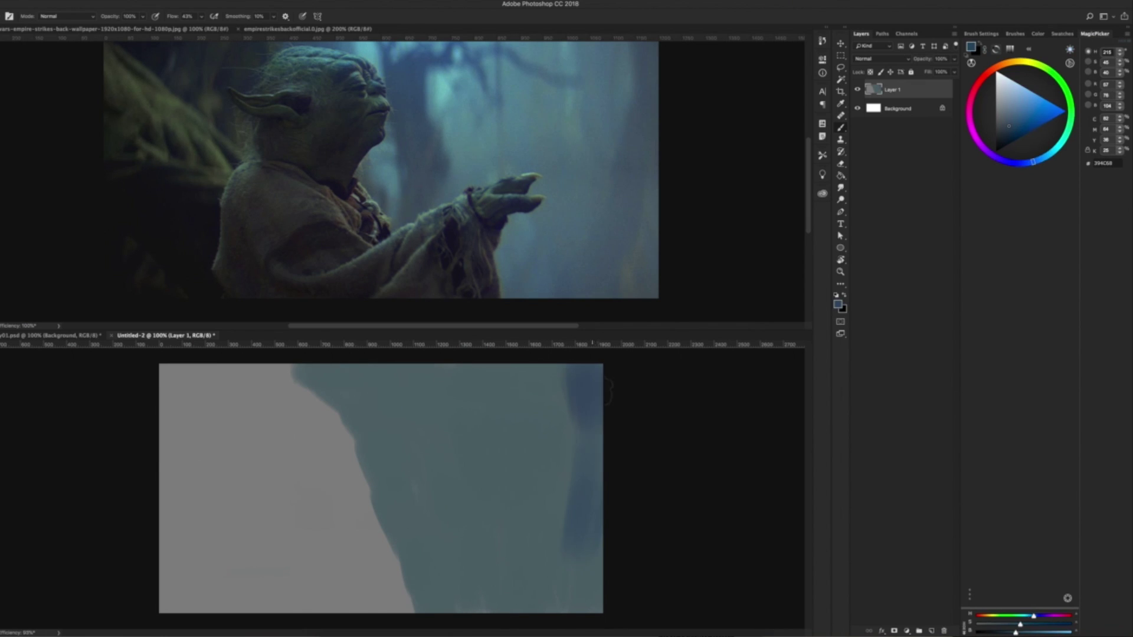
drag(607, 437, 567, 611)
mouse_move(561, 525)
mouse_down()
mouse_move(472, 608)
mouse_move(402, 614)
mouse_up()
- Add lighter and darker blue strokes at lower middle, undoing one stray top stroke
alt+click(501, 531)
drag(472, 502, 439, 519)
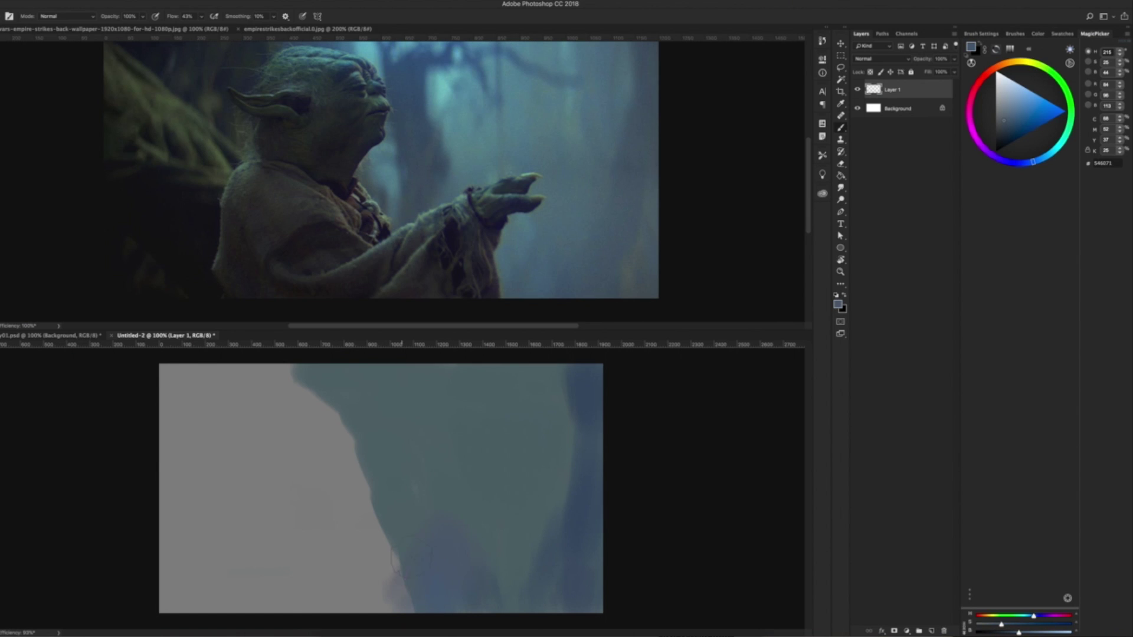
alt+click(575, 525)
drag(523, 564, 519, 611)
mouse_move(376, 367)
mouse_down()
mouse_move(378, 391)
mouse_move(430, 413)
mouse_move(469, 386)
mouse_move(449, 490)
mouse_up()
key(ctrl+z)
- Paint a dark tree trunk at upper middle with lighter blue over its top
alt+click(440, 449)
mouse_move(434, 424)
mouse_down()
mouse_move(443, 500)
mouse_move(463, 489)
mouse_move(425, 567)
mouse_up()
click(1003, 106)
drag(417, 357, 428, 395)
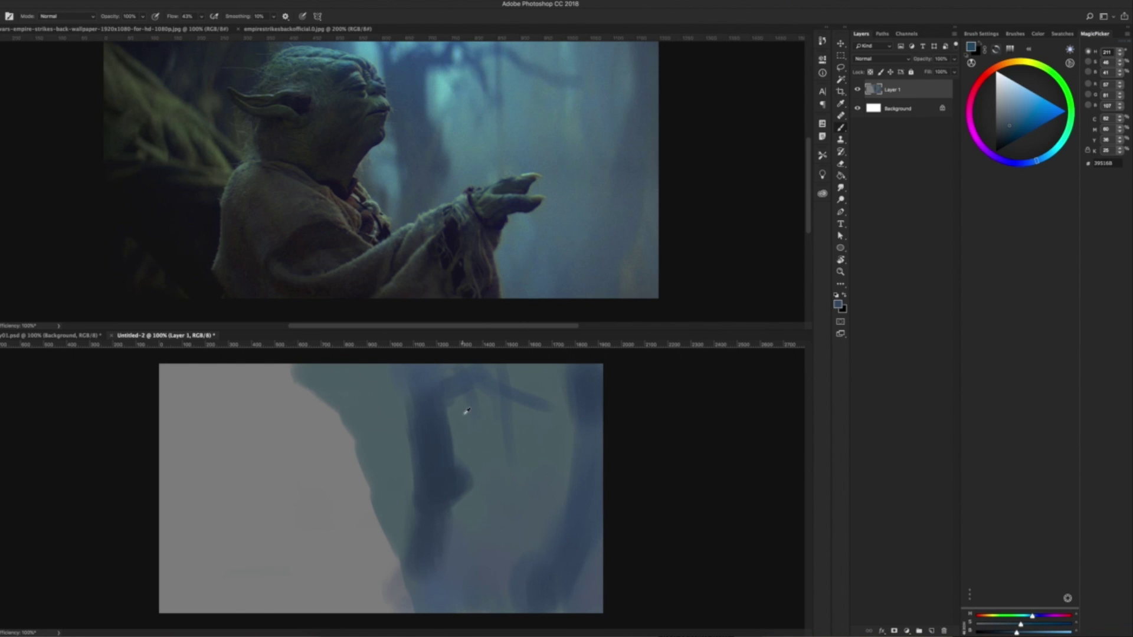
drag(461, 397, 452, 439)
key(ctrl+z)
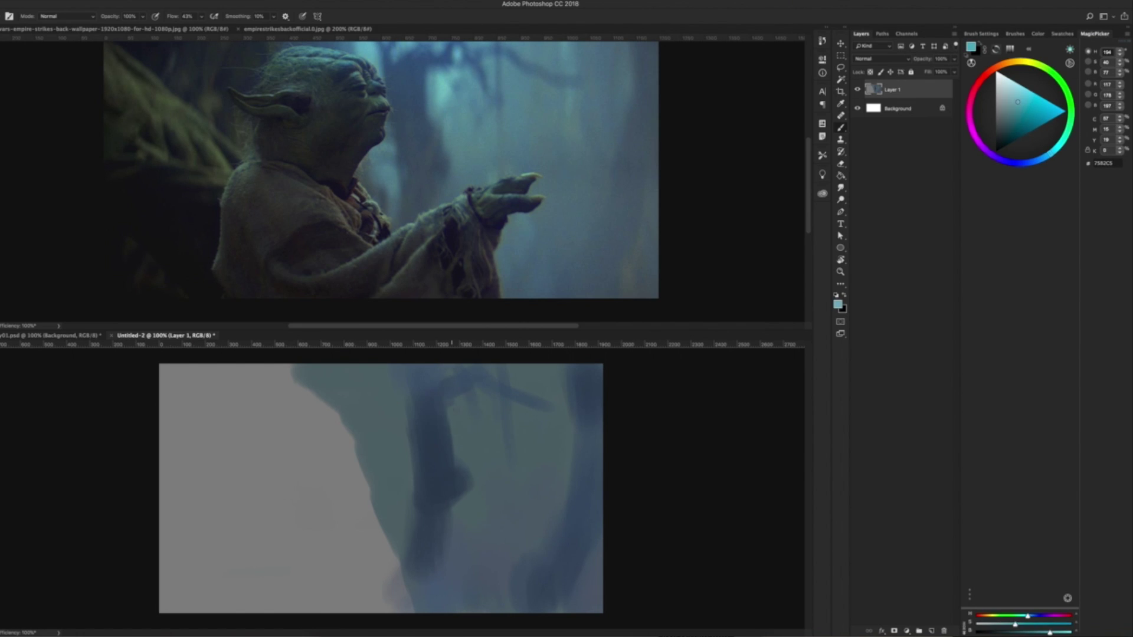
- Add bright cyan light patches and muted teal strokes across the upper canvas
click(1019, 108)
drag(458, 399, 463, 428)
mouse_move(366, 369)
mouse_down()
mouse_move(392, 398)
mouse_move(354, 381)
mouse_up()
alt+click(392, 425)
mouse_move(480, 389)
mouse_down()
mouse_move(484, 404)
mouse_move(402, 490)
mouse_move(397, 525)
mouse_up()
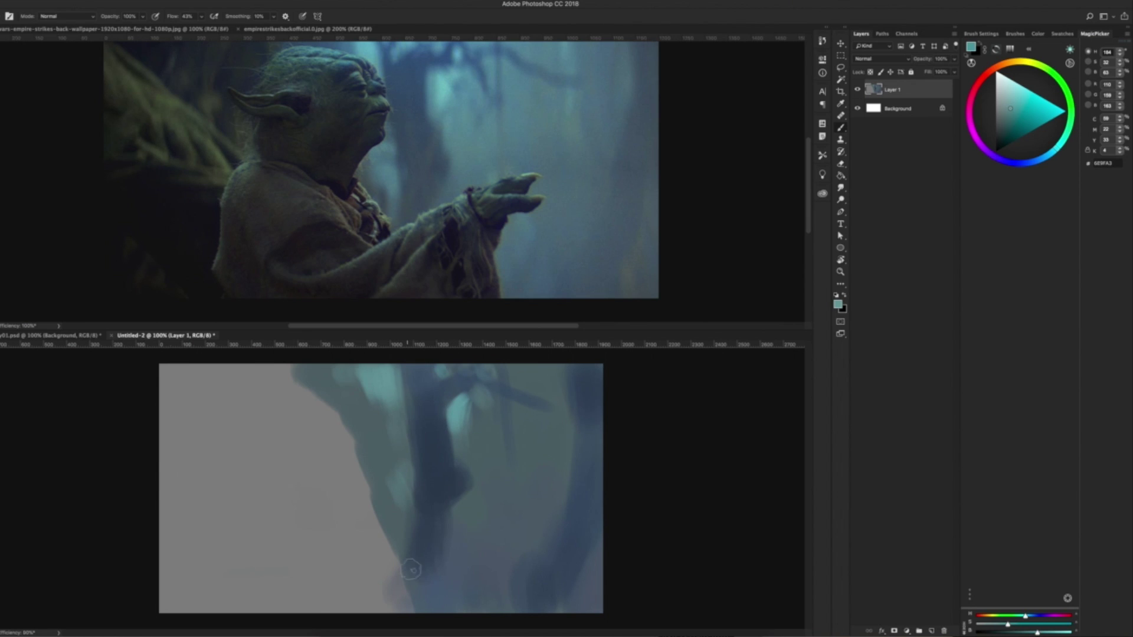
- Darken the trunk base with blue-purple and start green foliage at upper left
alt+click(445, 475)
drag(459, 495, 459, 540)
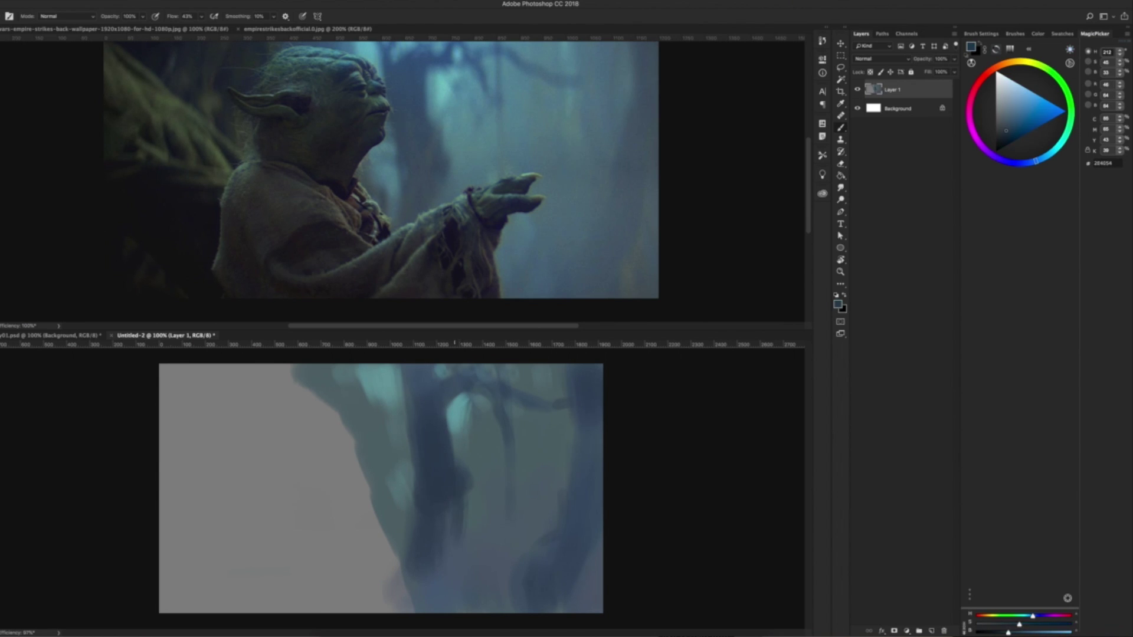
drag(378, 519, 393, 595)
drag(443, 522, 435, 595)
alt+click(171, 147)
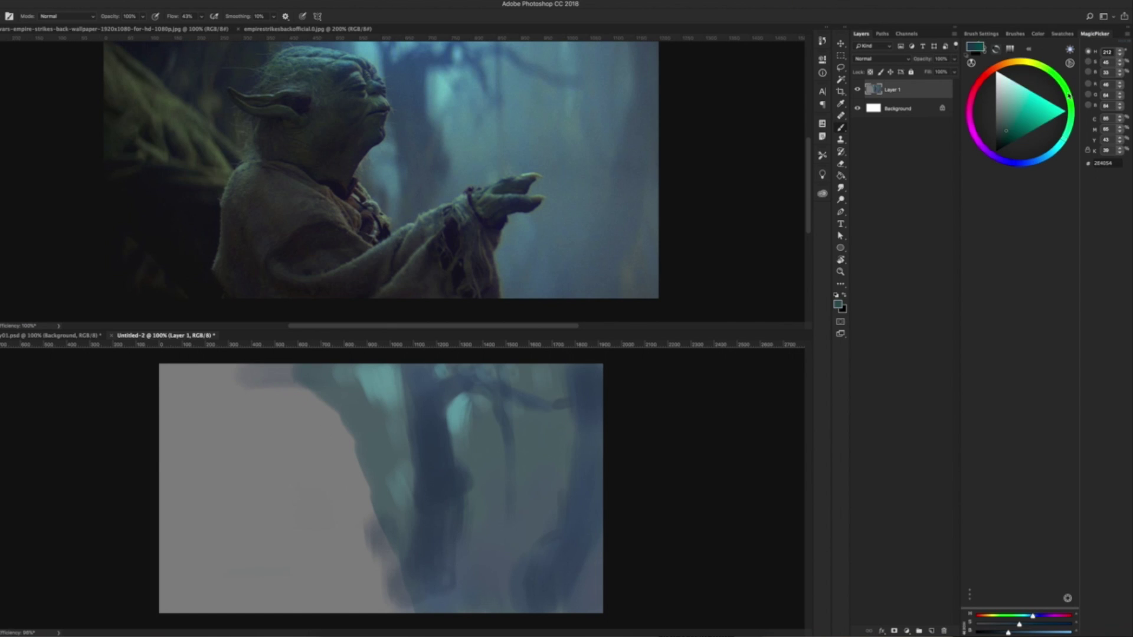
mouse_move(212, 384)
mouse_down()
mouse_move(213, 439)
mouse_move(177, 378)
mouse_up()
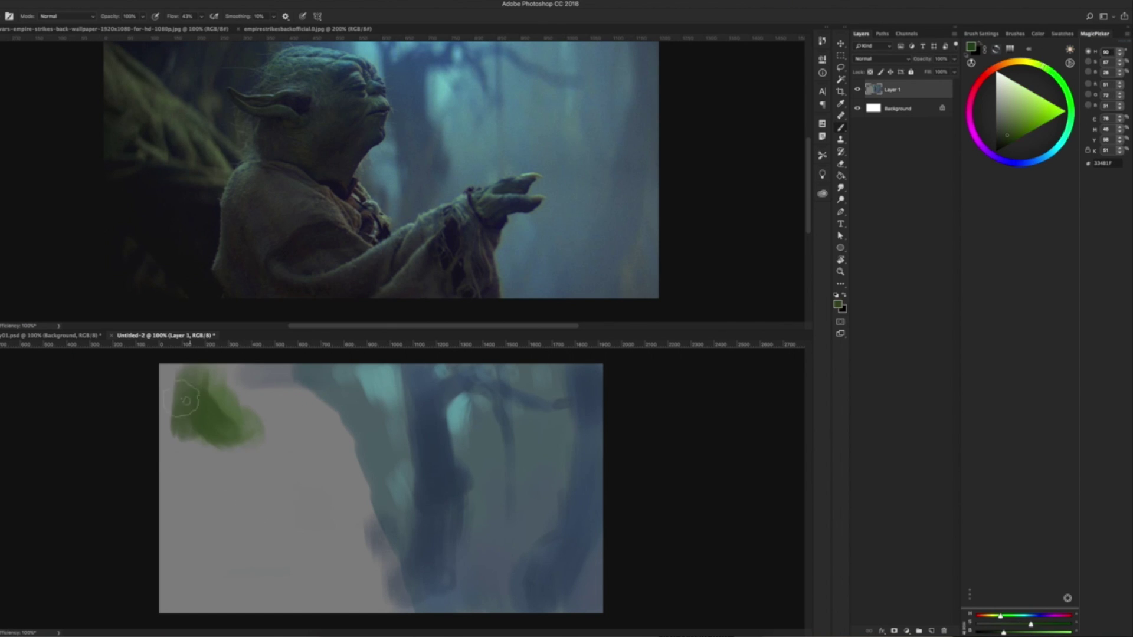
- Extend the dark foliage downward and widen the canvas past both sides
mouse_move(242, 413)
mouse_down()
mouse_move(171, 389)
mouse_move(165, 371)
mouse_move(238, 390)
mouse_move(177, 490)
mouse_move(171, 555)
mouse_up()
drag(301, 372, 295, 472)
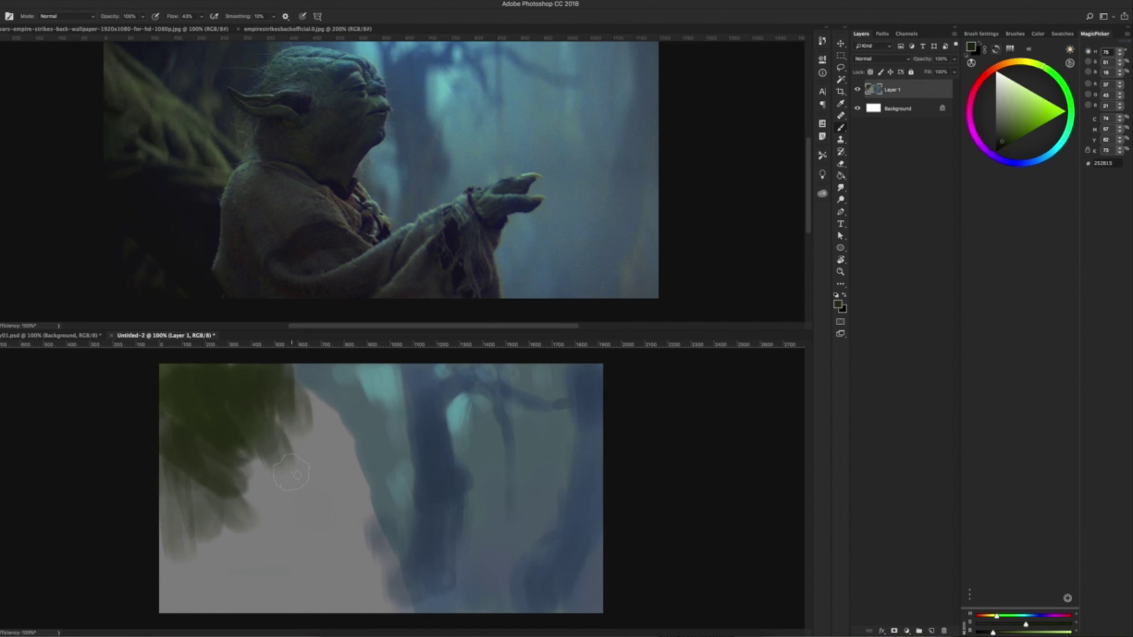
key(c)
drag(603, 477, 637, 486)
key(Return)
- Try shifting the right part of the painting, then revert to the original width
key(l)
drag(549, 361, 482, 614)
key(ctrl+t)
drag(592, 521, 627, 521)
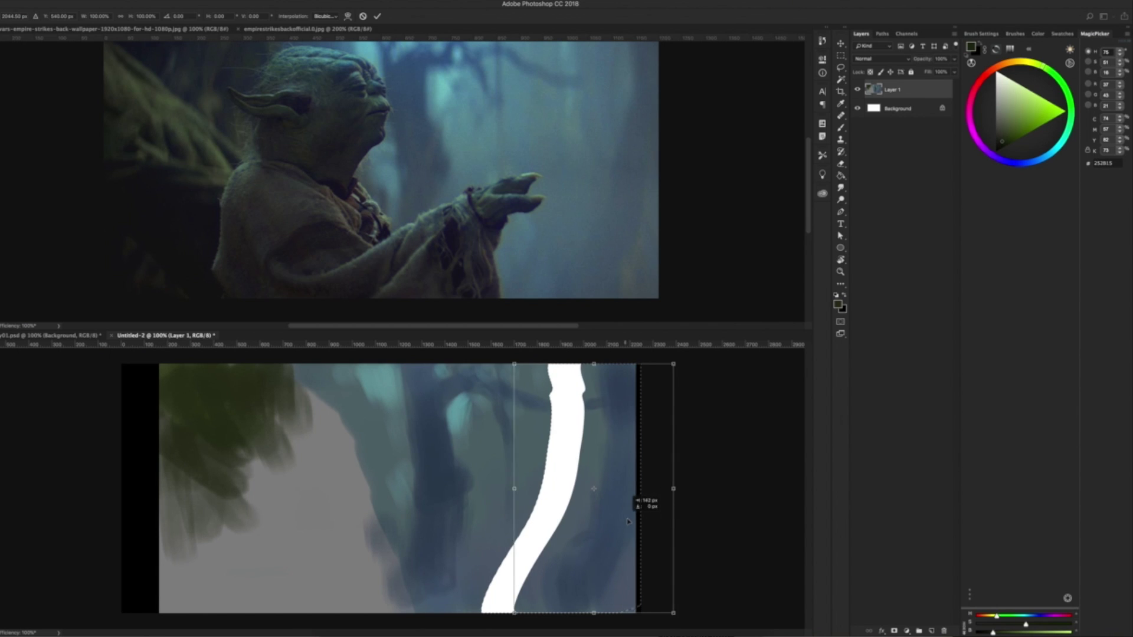
key(Return)
key(ctrl+alt+z)
key(ctrl+alt+z)
key(ctrl+alt+z)
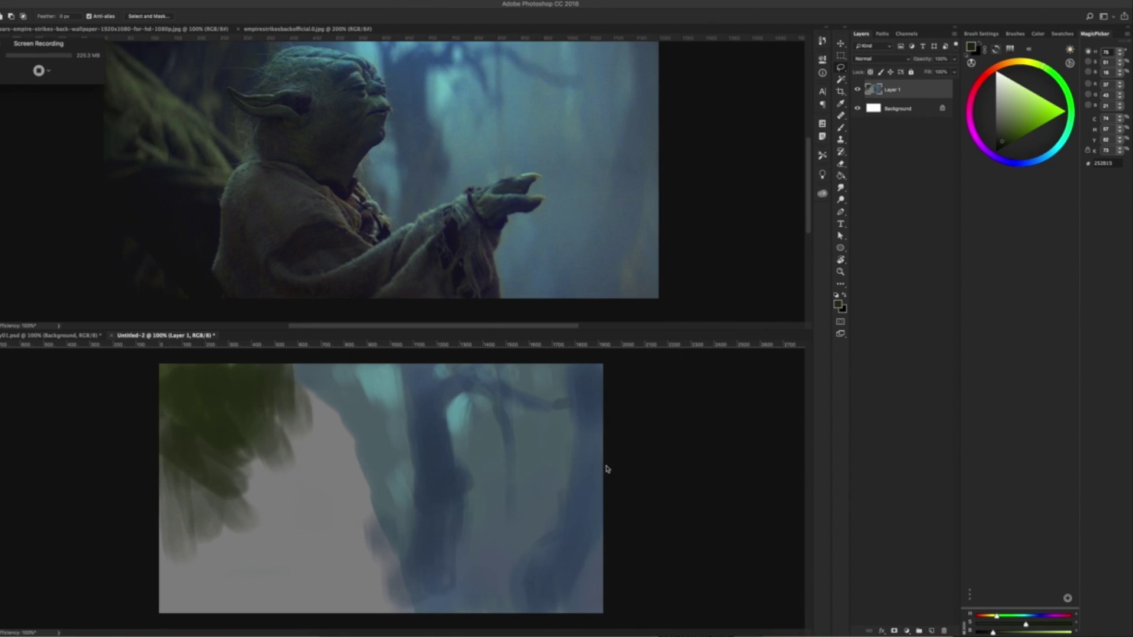
- Widen the canvas again and stretch the painting to fill it
key(c)
drag(603, 489, 642, 489)
key(Return)
key(ctrl+t)
key(Return)
- Paint dark green foliage strokes at lower left
key(b)
click(1001, 148)
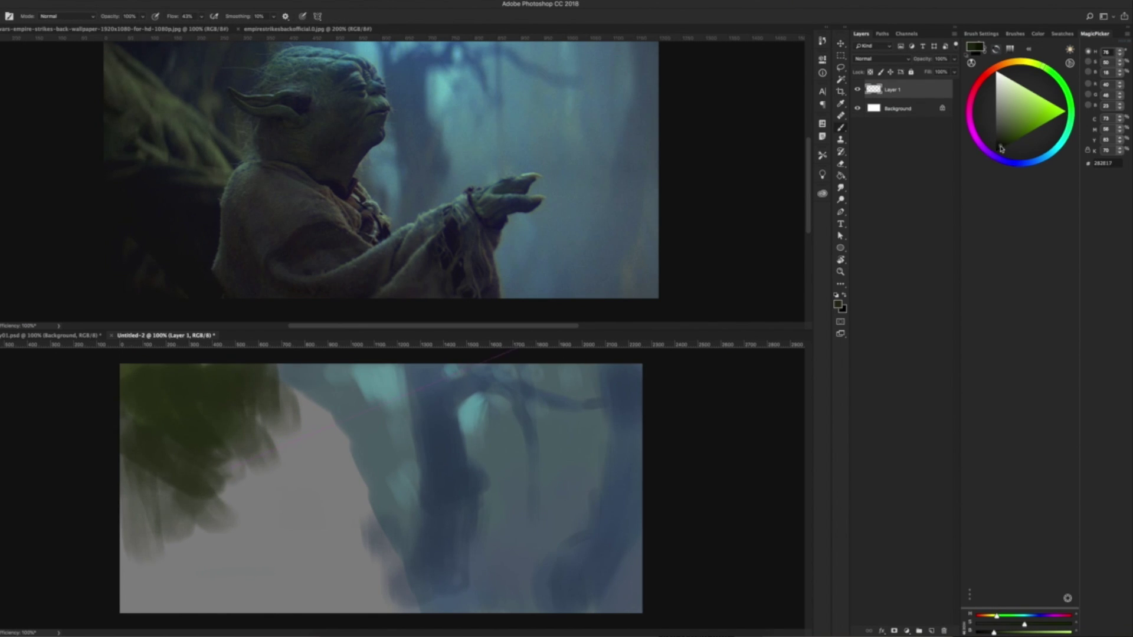
drag(260, 466, 147, 590)
click(998, 145)
drag(177, 490, 277, 601)
mouse_move(130, 472)
mouse_down()
mouse_move(165, 599)
mouse_move(135, 437)
mouse_move(277, 357)
mouse_move(207, 413)
mouse_up()
- Mix a grey-teal colour and add a new layer for the figure
alt+click(277, 383)
drag(1003, 99, 1003, 119)
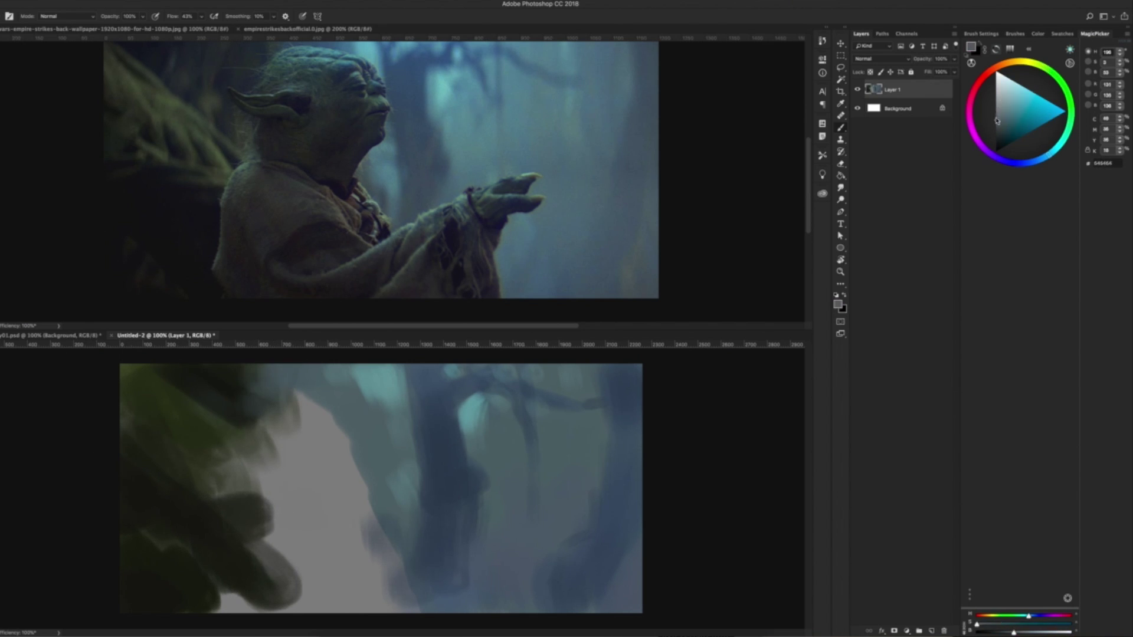
drag(1073, 134, 1059, 144)
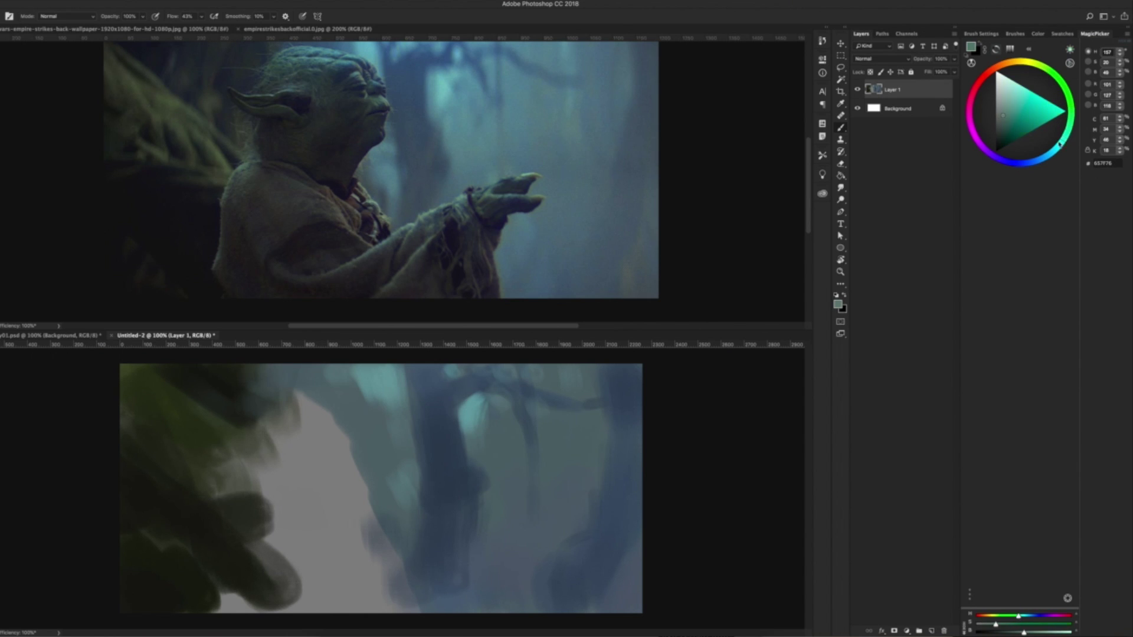
click(931, 631)
alt+click(352, 402)
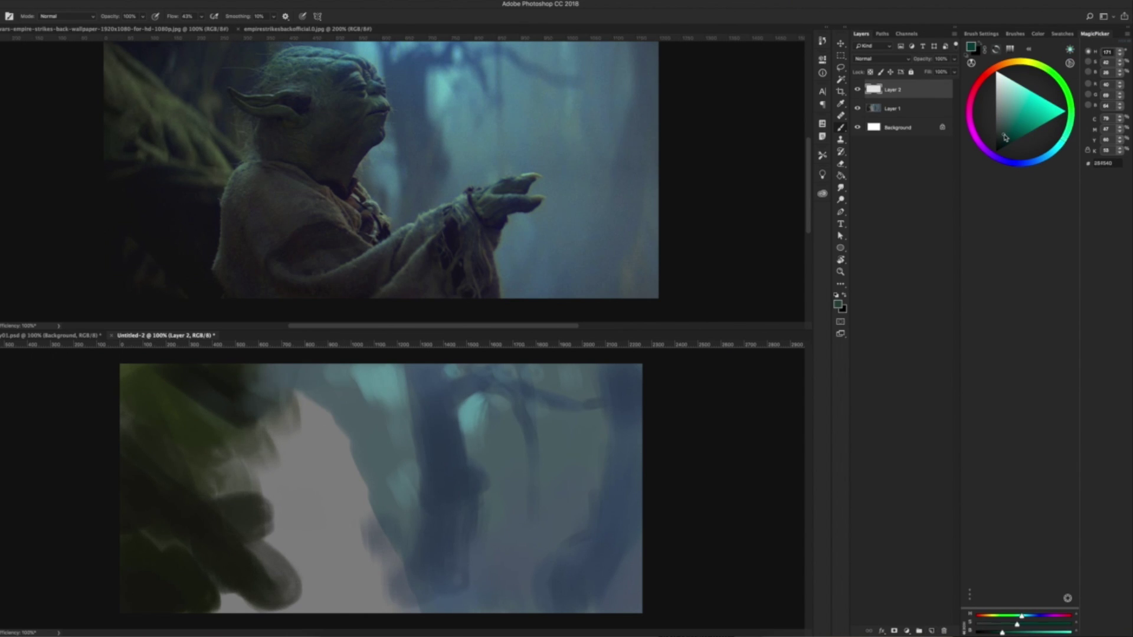
- Block in Yoda's dark teal head, body and lower body
click(1001, 138)
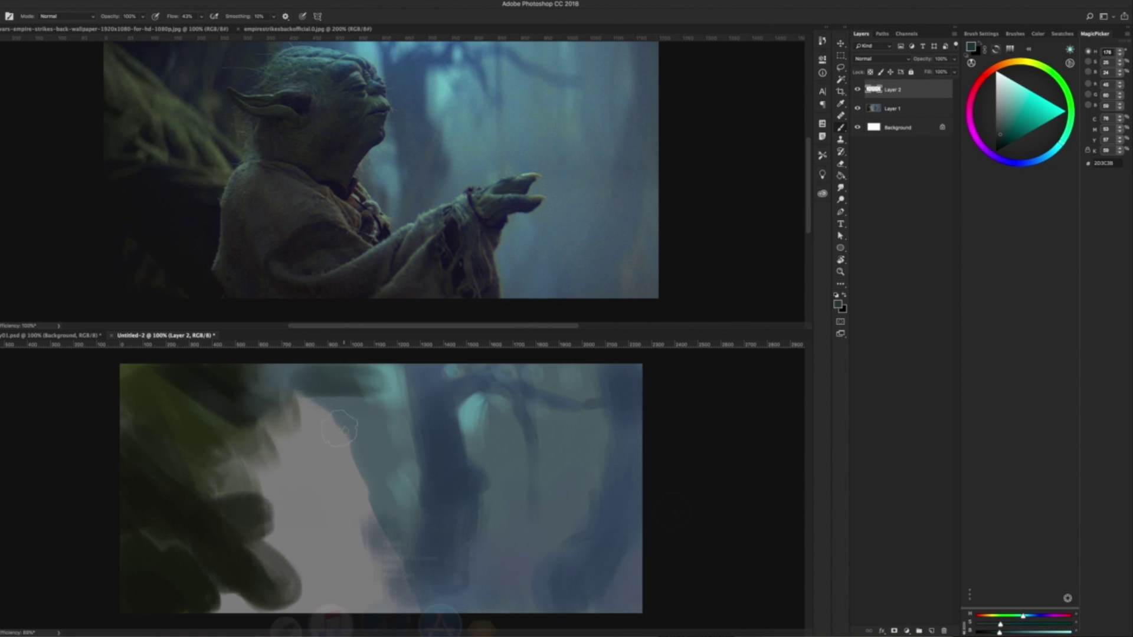
drag(384, 383, 295, 401)
mouse_move(396, 413)
mouse_down()
mouse_move(299, 407)
mouse_move(401, 448)
mouse_move(266, 566)
mouse_up()
drag(360, 484, 277, 581)
mouse_move(395, 402)
mouse_down()
mouse_move(348, 536)
mouse_move(289, 461)
mouse_up()
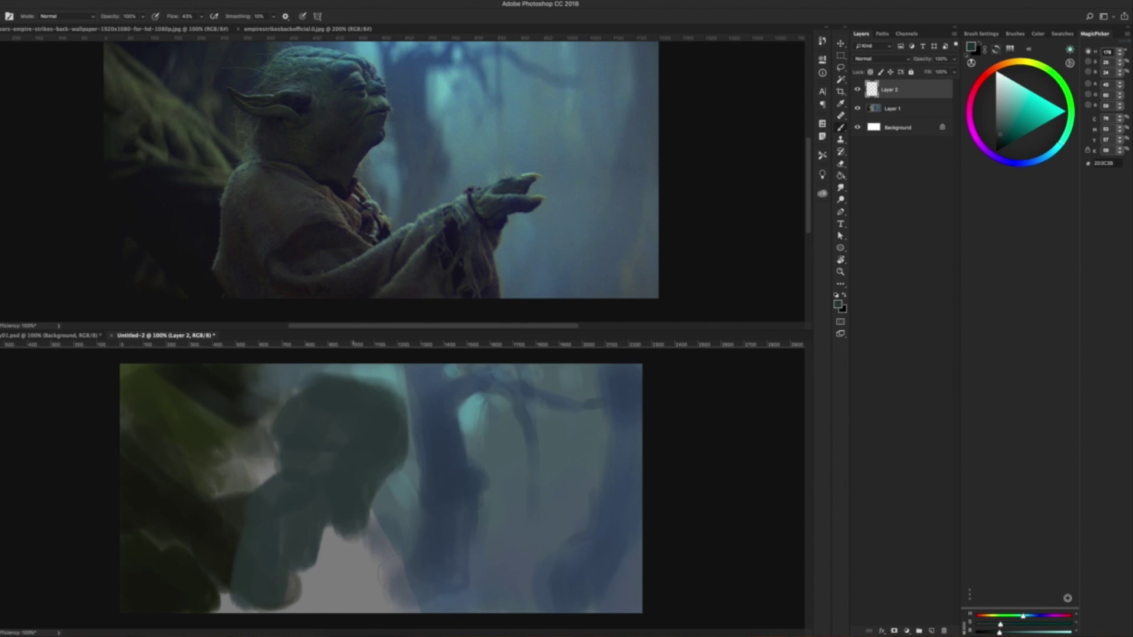
drag(413, 519, 254, 608)
- Paint Yoda's outstretched arm, fill his robe and reshape his head's left edge
drag(366, 587, 519, 519)
mouse_move(466, 552)
mouse_down()
mouse_move(501, 544)
mouse_move(449, 602)
mouse_up()
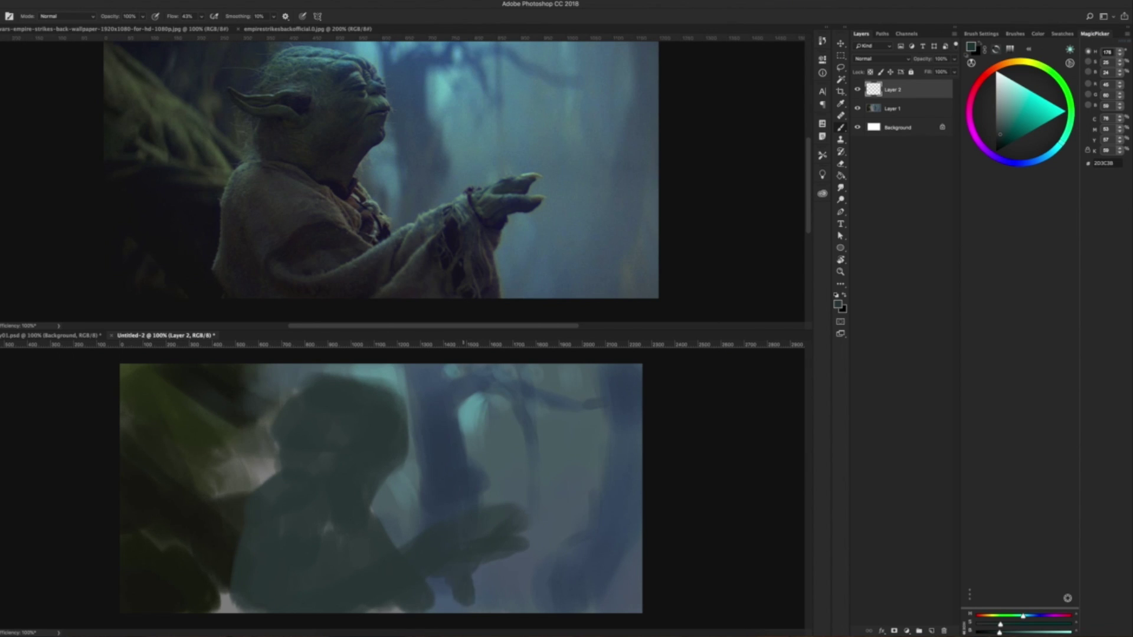
mouse_move(490, 566)
mouse_down()
mouse_move(430, 608)
mouse_move(354, 611)
mouse_up()
drag(401, 501, 372, 549)
drag(266, 595, 224, 611)
drag(307, 378, 273, 463)
drag(262, 422, 277, 478)
- Cover the light patch left of Yoda with dark olive green
click(1008, 118)
alt+click(413, 587)
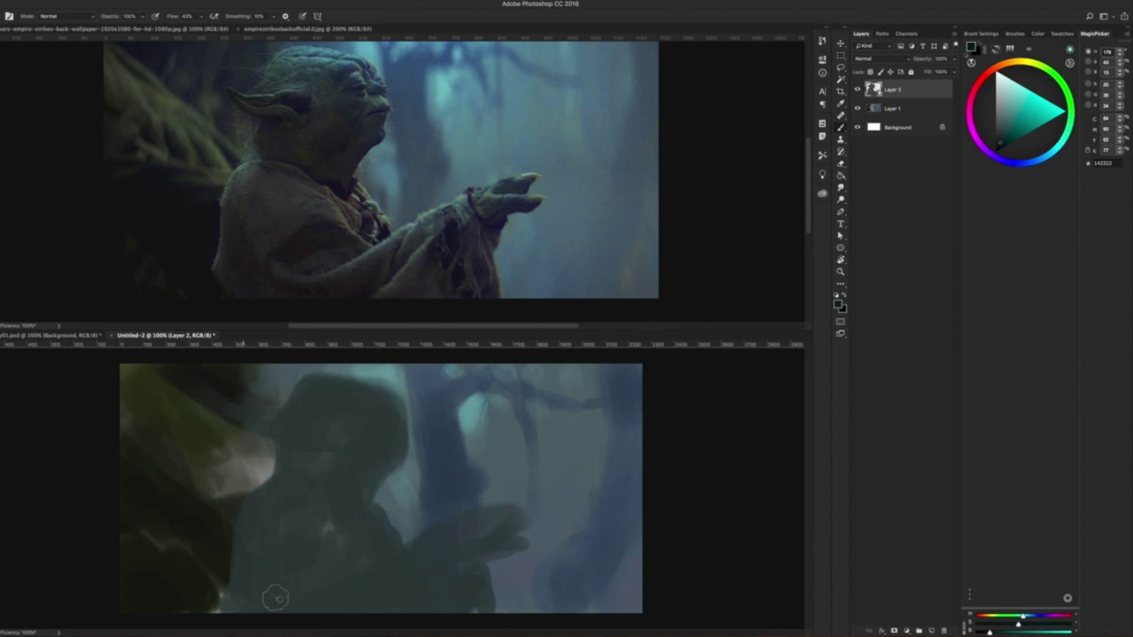
drag(218, 431, 266, 490)
key(alt+bracketleft)
- Darken the foliage at lower and upper left on Layer 1
drag(260, 449, 212, 490)
alt+click(213, 590)
mouse_move(216, 590)
mouse_down()
mouse_move(213, 548)
mouse_move(129, 495)
mouse_up()
mouse_move(259, 384)
mouse_down()
mouse_move(259, 437)
mouse_move(234, 469)
mouse_up()
drag(207, 451, 200, 479)
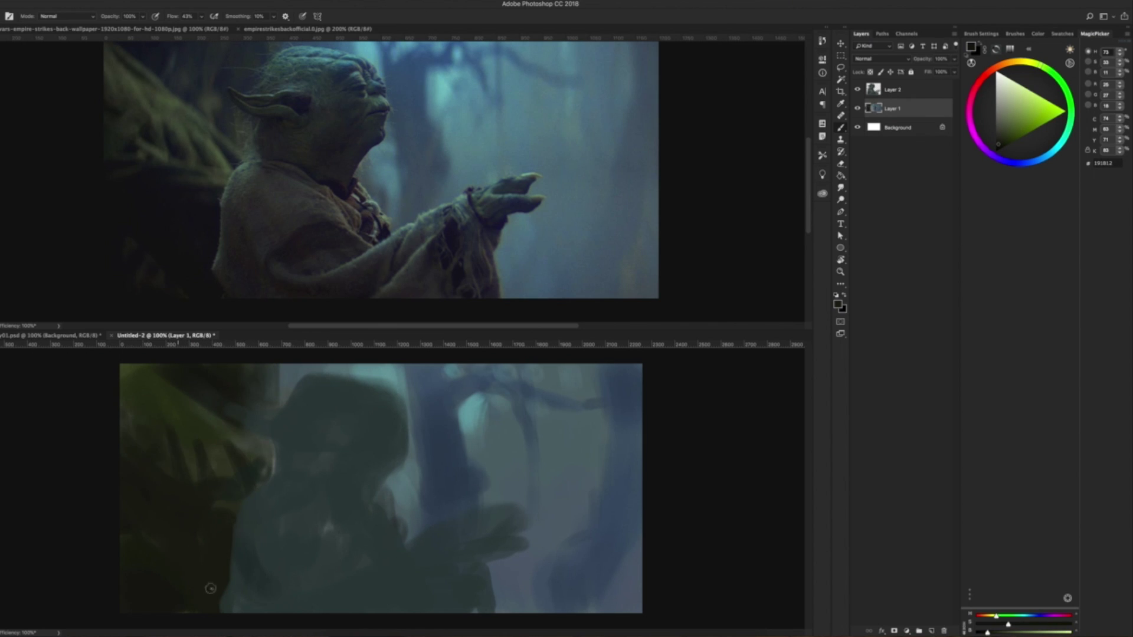
- Sample grey-green colours and switch between Layer 2 and Layer 1
alt+click(232, 500)
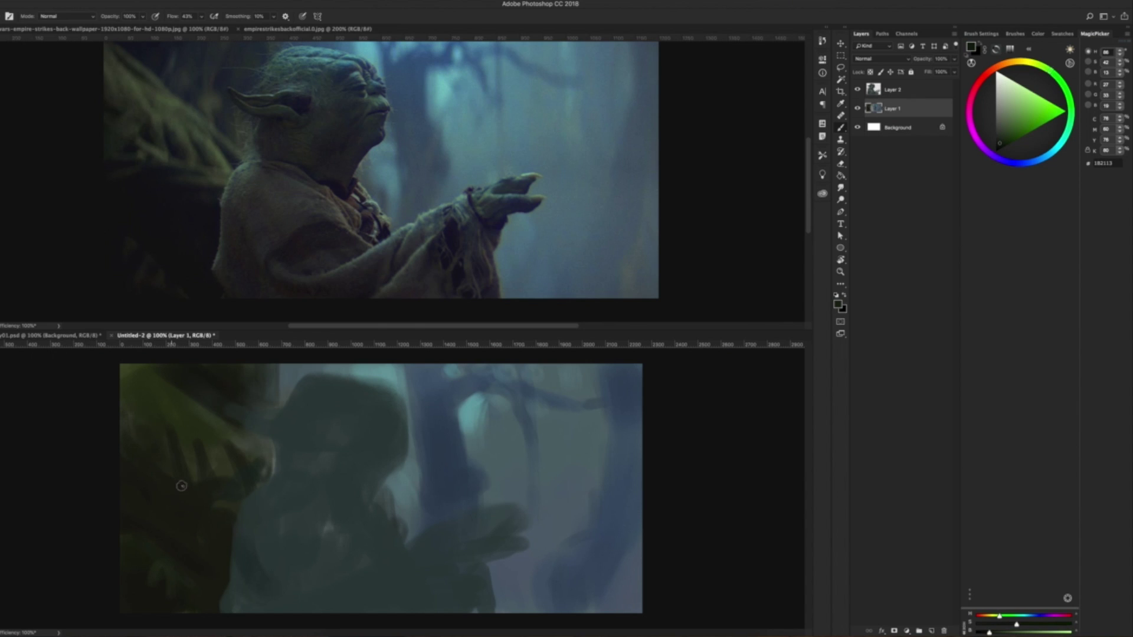
alt+click(217, 444)
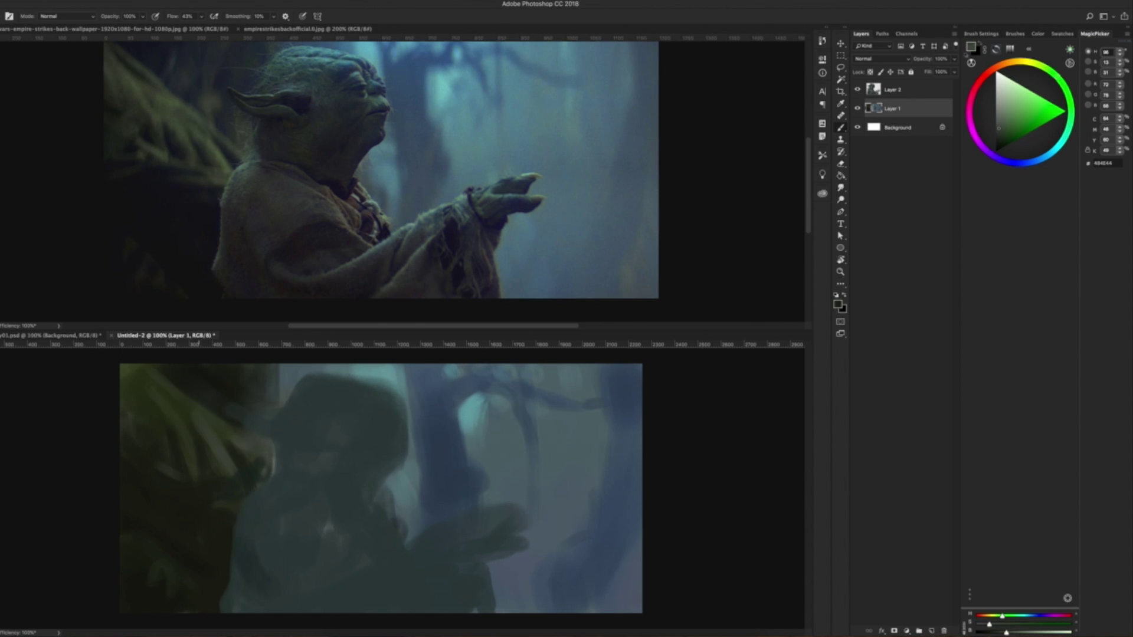
alt+click(157, 461)
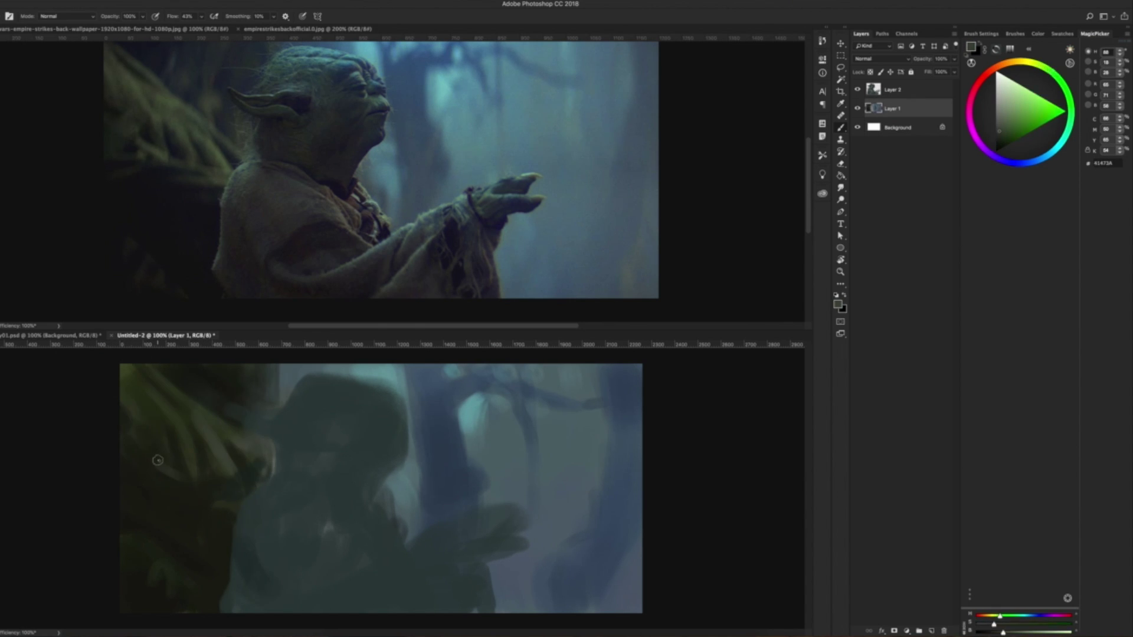
alt+click(193, 512)
key(e)
key(alt+bracketright)
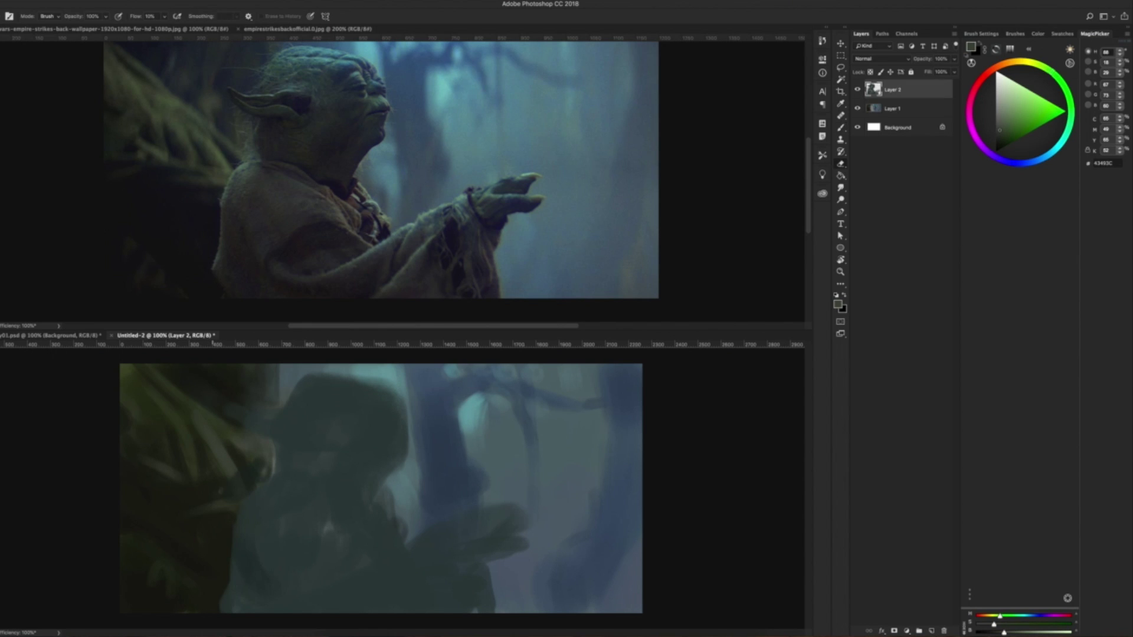
key(b)
alt+click(265, 471)
key(alt+bracketleft)
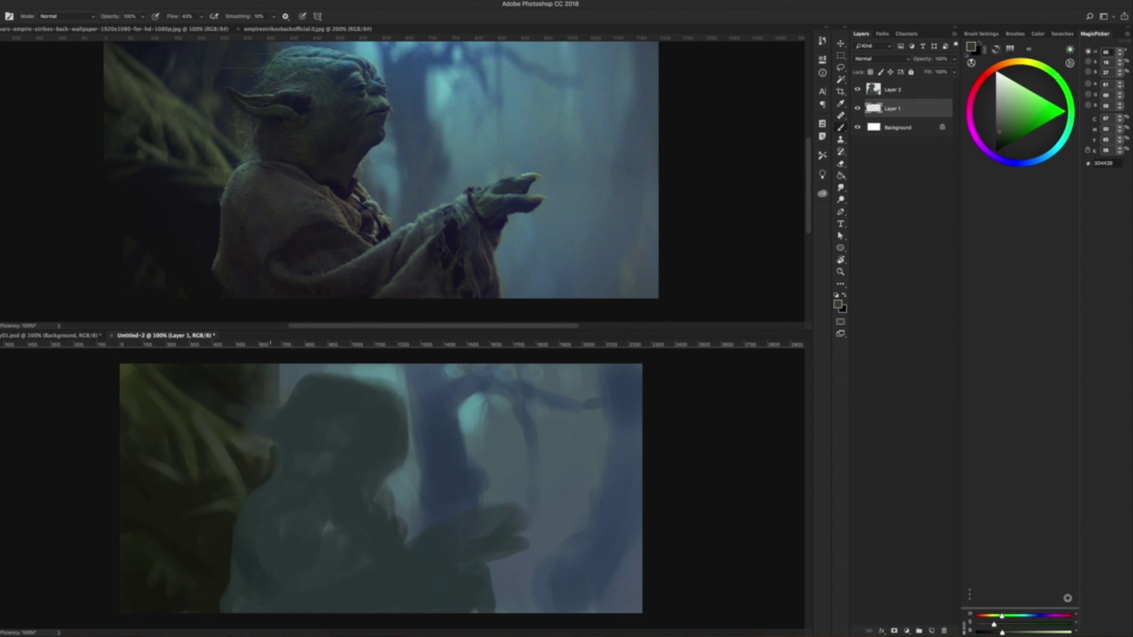
- Paint light blue-grey teal mist around the background tree
alt+click(264, 403)
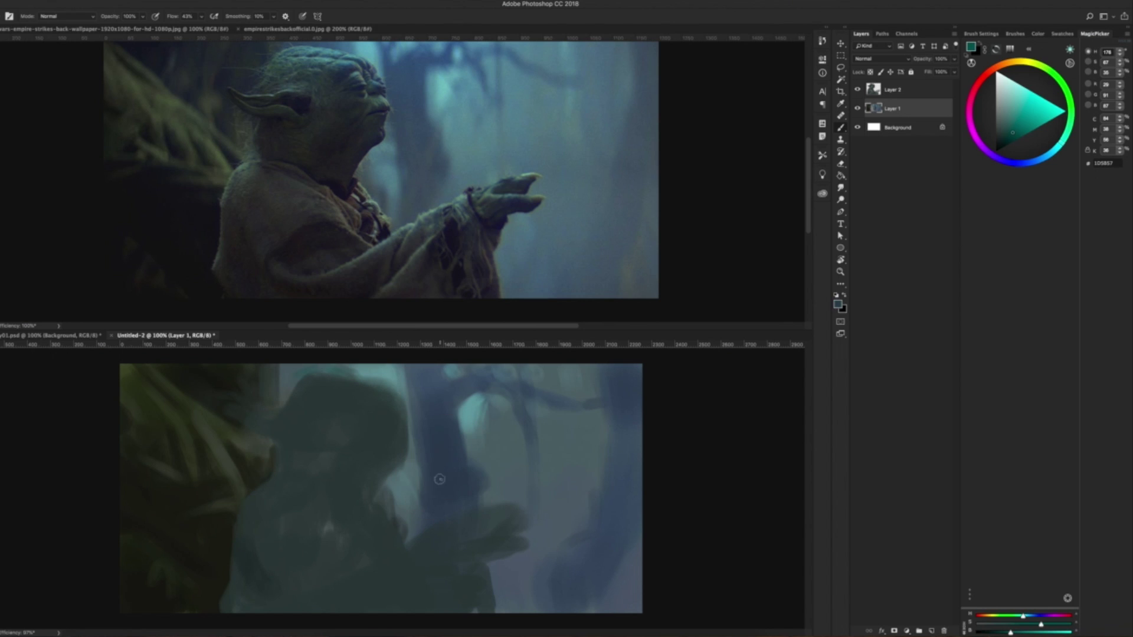
alt+click(524, 413)
alt+click(534, 392)
drag(484, 413, 521, 481)
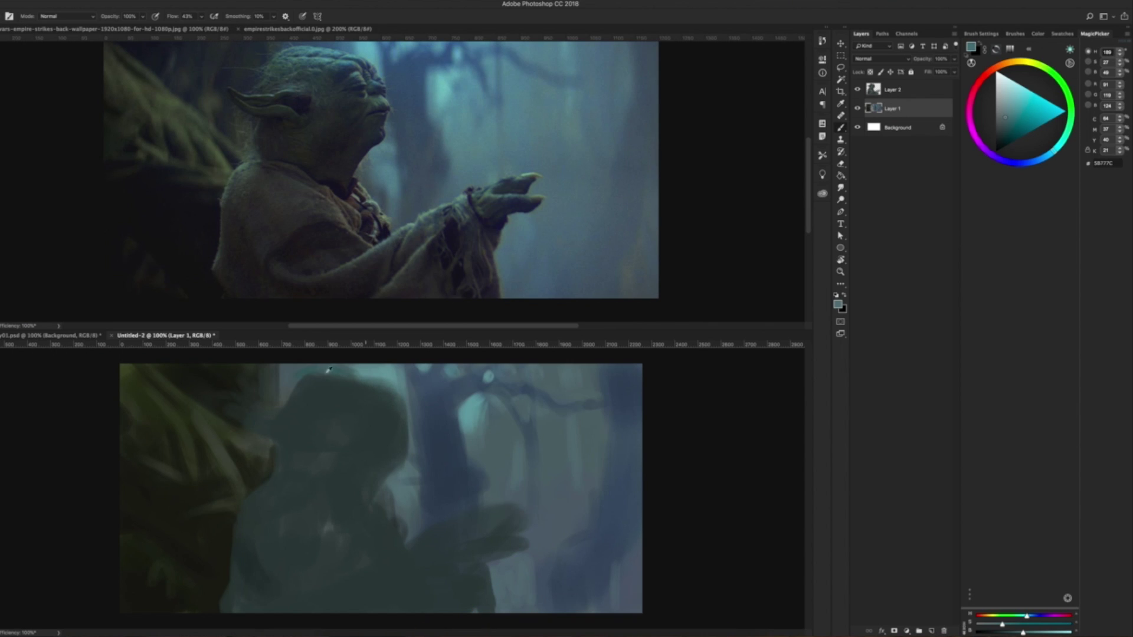
- Darken the edge of Yoda's face with dark olive strokes on Layer 2
alt+click(223, 577)
drag(397, 469, 380, 485)
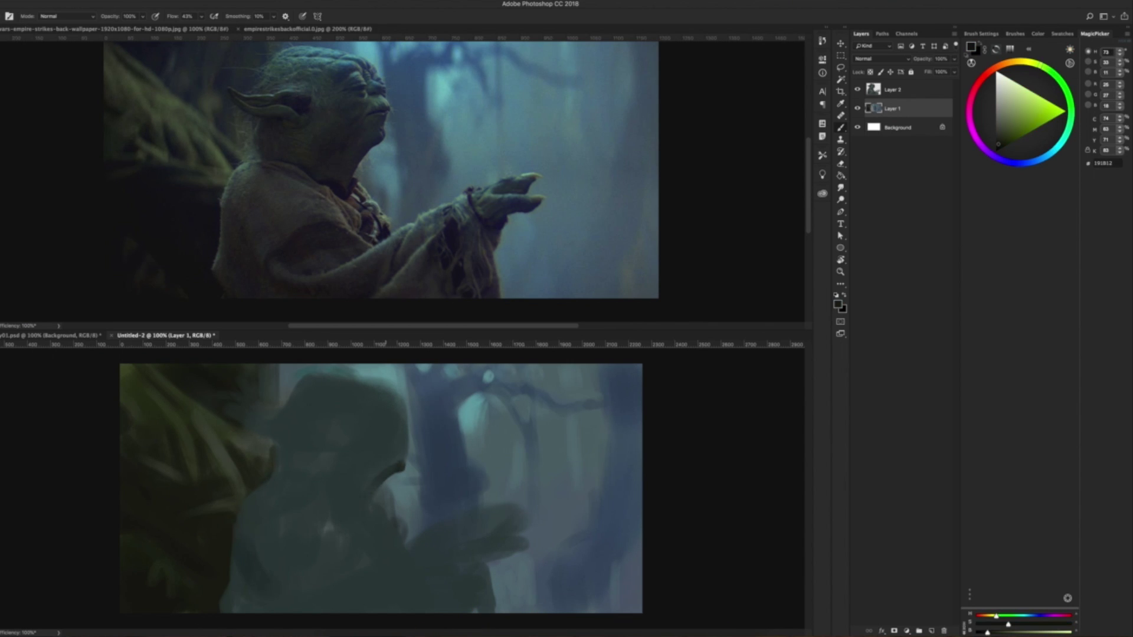
click(918, 92)
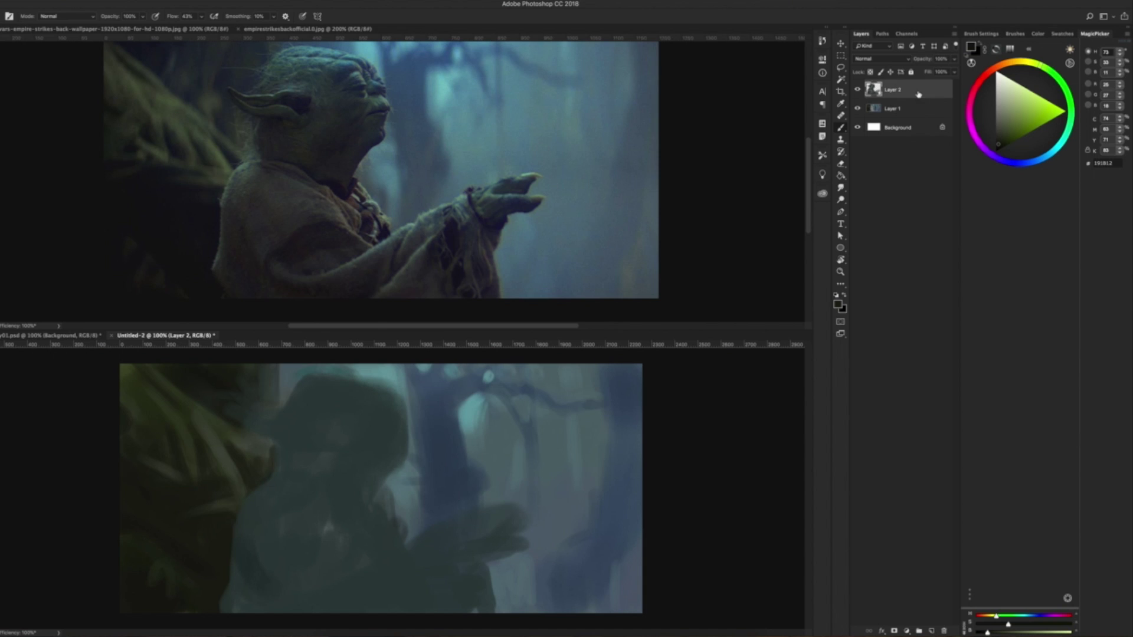
drag(401, 455, 345, 505)
- Paint dark green shadows around Yoda's face, head and arm
mouse_move(370, 467)
mouse_down()
mouse_move(338, 496)
mouse_move(350, 485)
mouse_up()
alt+click(331, 459)
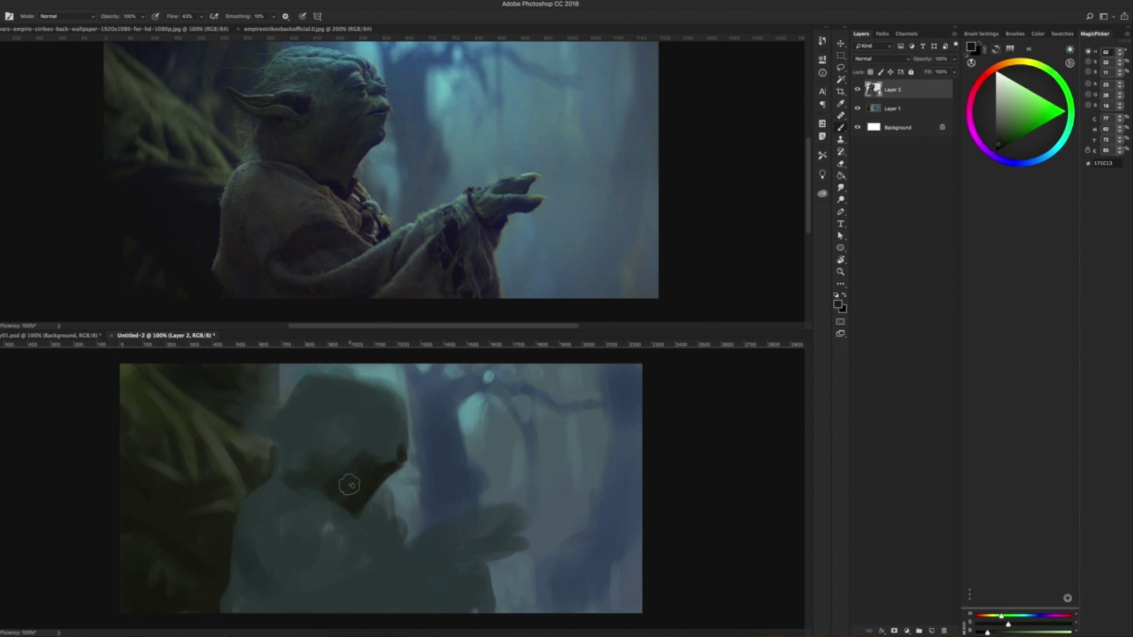
mouse_move(271, 442)
mouse_down()
mouse_move(348, 419)
mouse_move(398, 460)
mouse_up()
drag(304, 407, 398, 443)
drag(345, 395, 361, 487)
mouse_move(327, 443)
mouse_down()
mouse_move(298, 487)
mouse_move(345, 422)
mouse_up()
alt+click(359, 590)
mouse_move(363, 510)
mouse_down()
mouse_move(393, 552)
mouse_move(318, 531)
mouse_up()
- Paint dark olive strokes across Yoda's robe, arms and near his hand
drag(248, 555, 271, 593)
drag(304, 593, 375, 548)
drag(336, 611, 413, 567)
drag(392, 626, 422, 555)
drag(437, 625, 475, 560)
mouse_move(462, 520)
mouse_down()
mouse_move(478, 571)
mouse_move(451, 602)
mouse_up()
- Add a light tan stroke on the robe and touch up around the hand
alt+click(449, 599)
alt+click(413, 590)
drag(395, 607, 425, 575)
alt+click(447, 519)
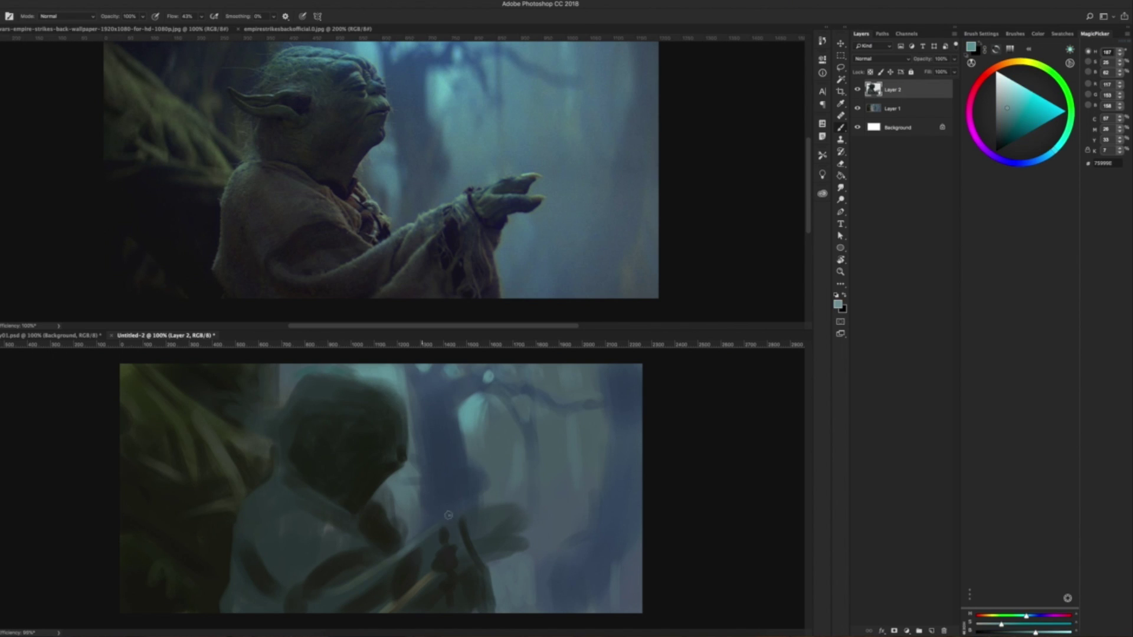
mouse_move(436, 558)
mouse_down()
mouse_move(434, 578)
mouse_move(416, 587)
mouse_up()
- Paint olive-grey strokes along the arm, robe and outstretched hand
alt+click(431, 584)
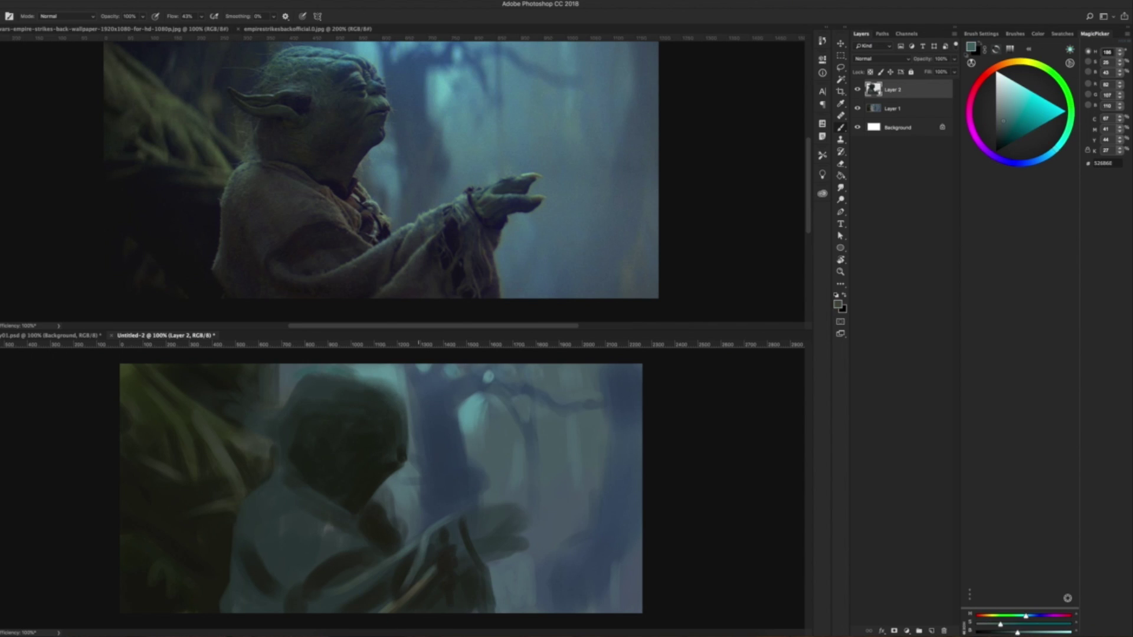
alt+click(403, 581)
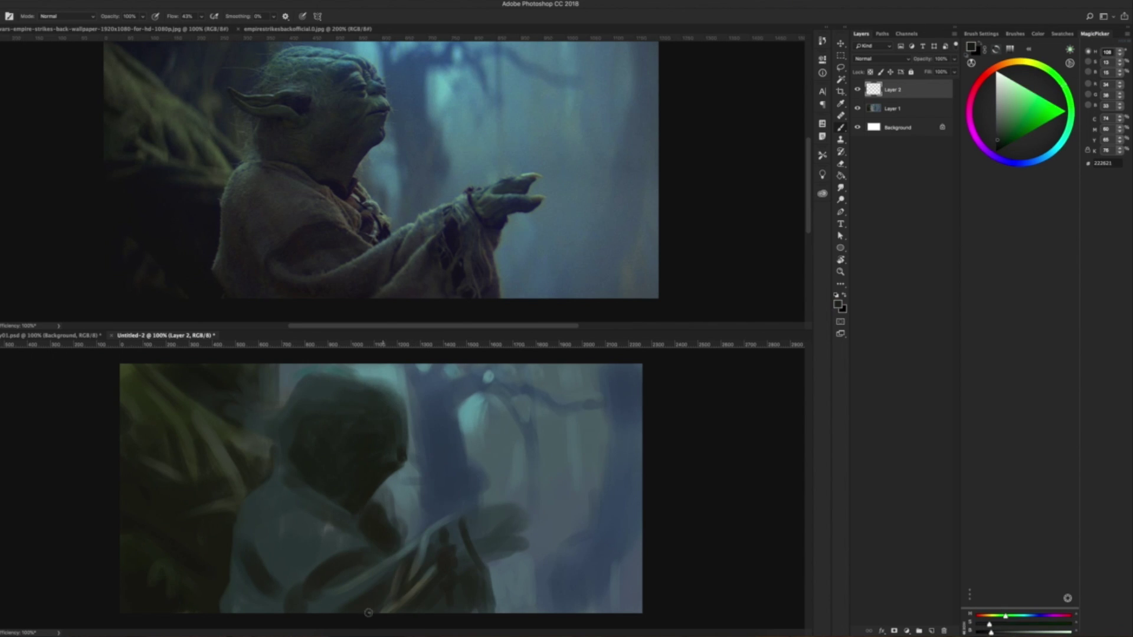
mouse_move(407, 587)
mouse_down()
mouse_move(422, 548)
mouse_move(310, 608)
mouse_up()
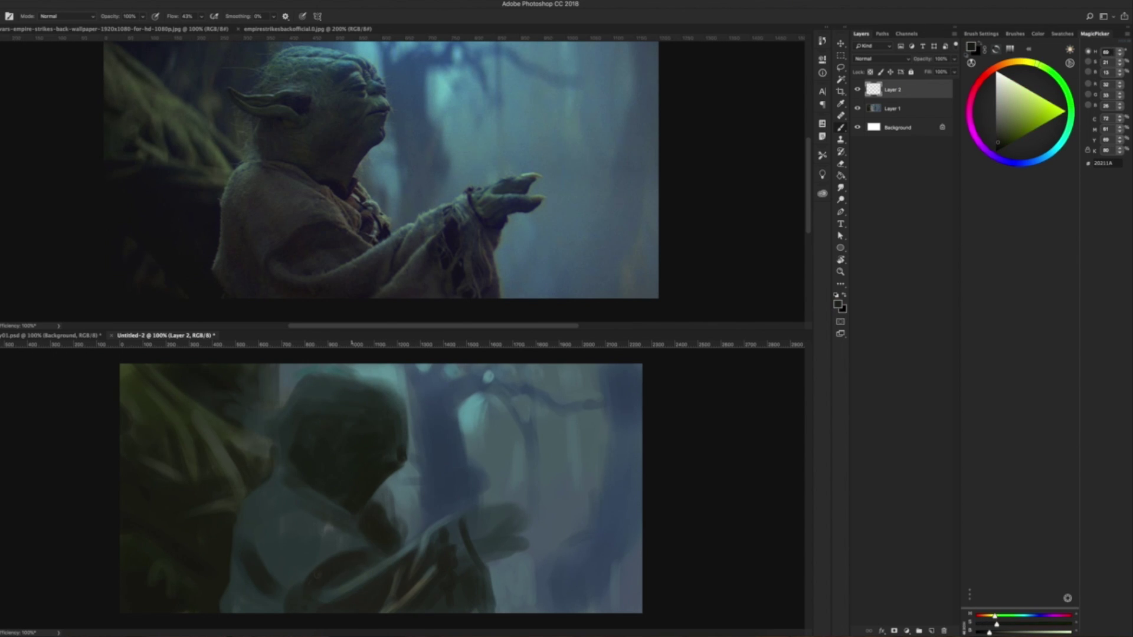
mouse_move(449, 590)
mouse_down()
mouse_move(490, 575)
mouse_move(451, 534)
mouse_move(383, 508)
mouse_up()
- Try teal and yellow-green colours, then paint light teal highlights near Yoda's head
alt+click(412, 547)
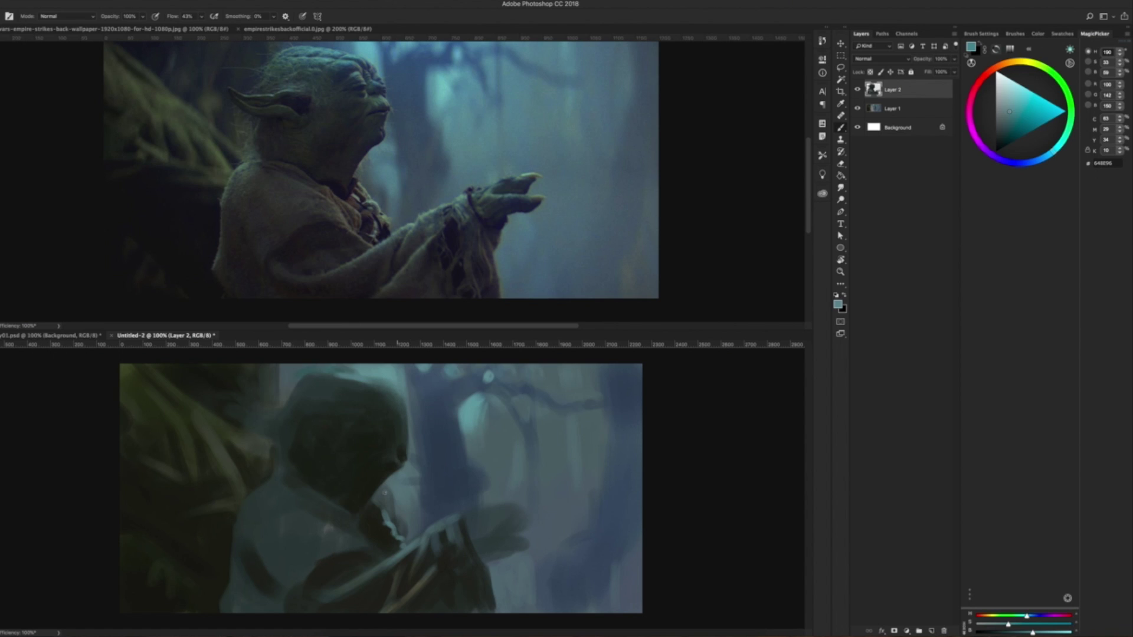
click(1047, 71)
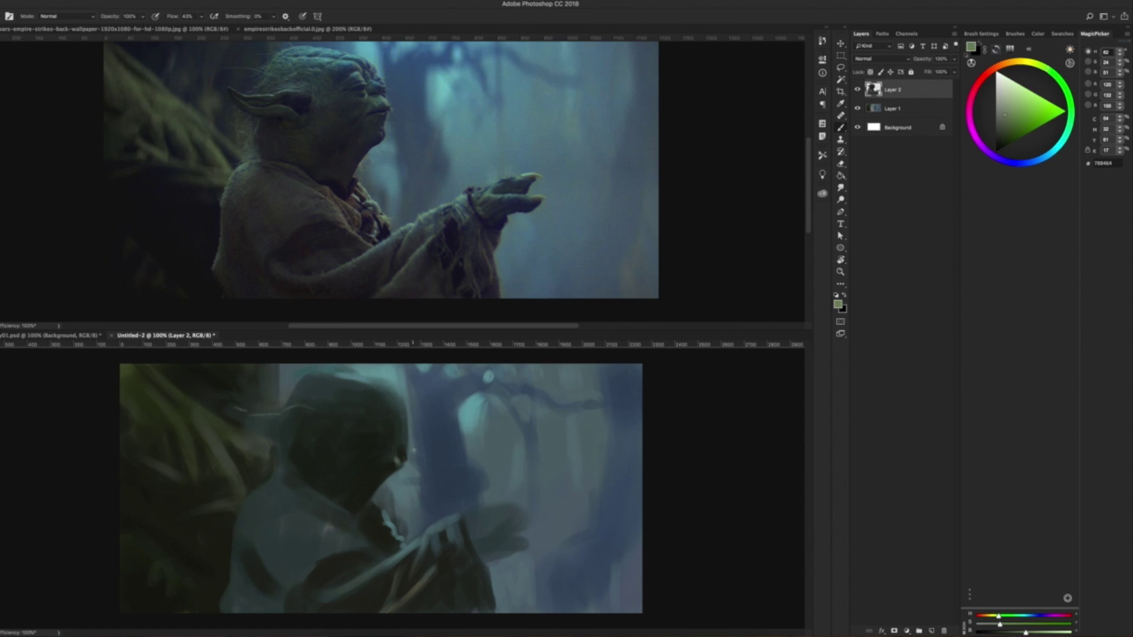
alt+click(408, 467)
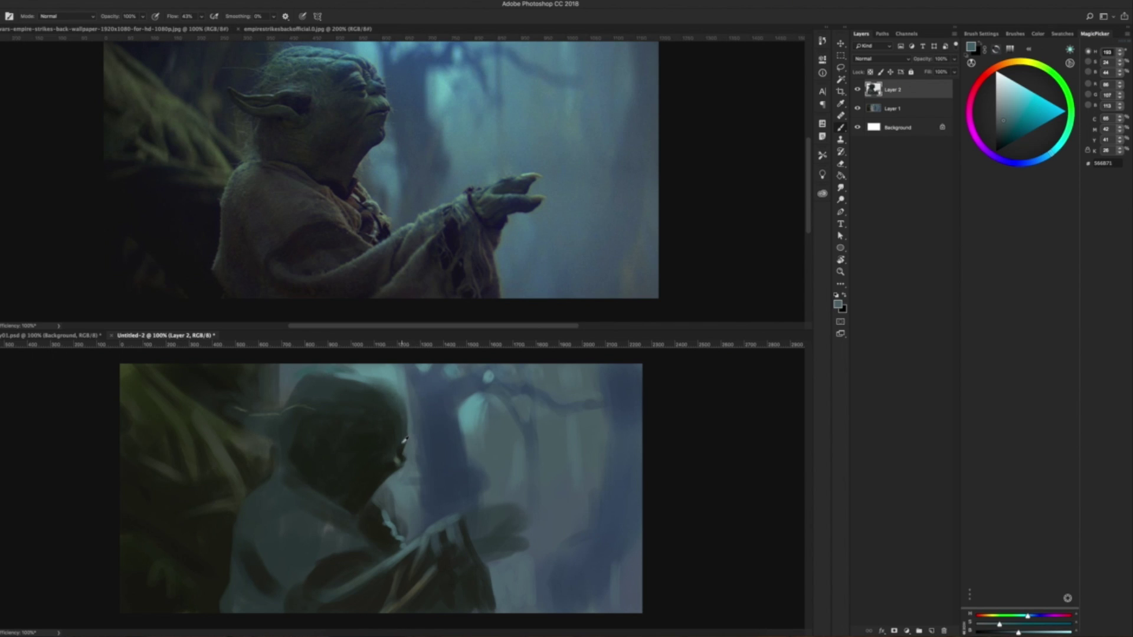
alt+click(404, 394)
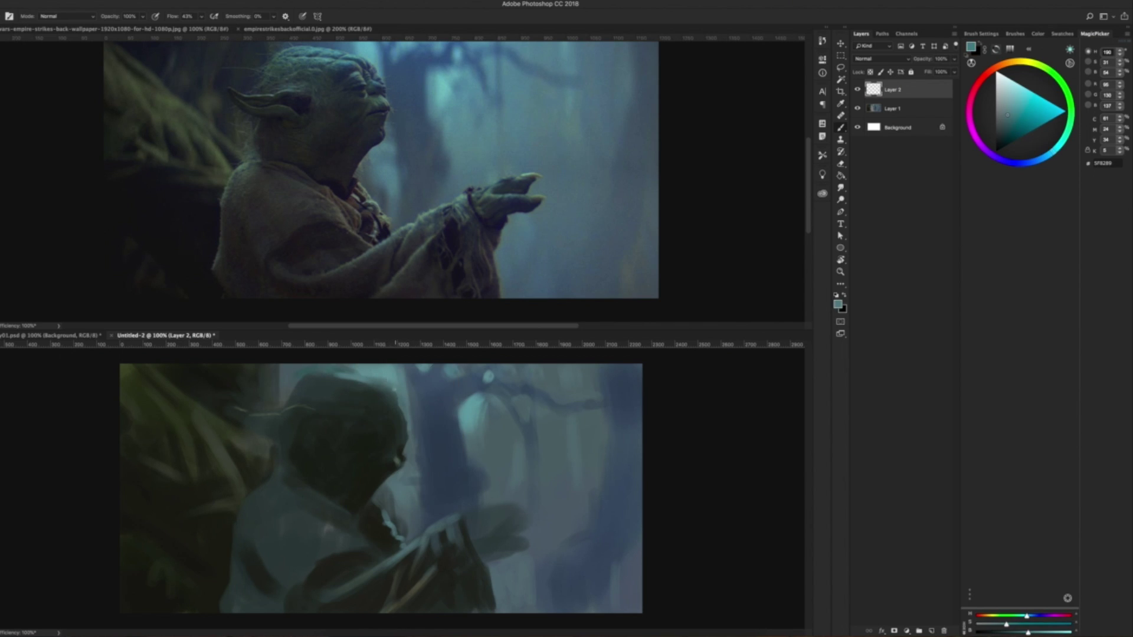
alt+click(325, 372)
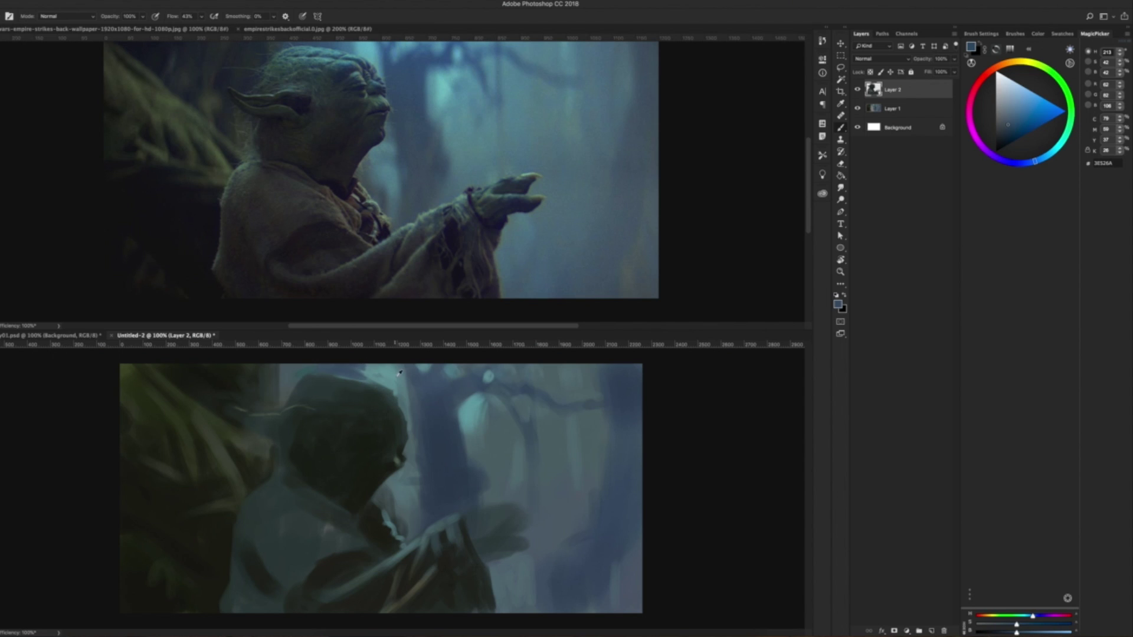
alt+click(362, 378)
drag(363, 394, 325, 390)
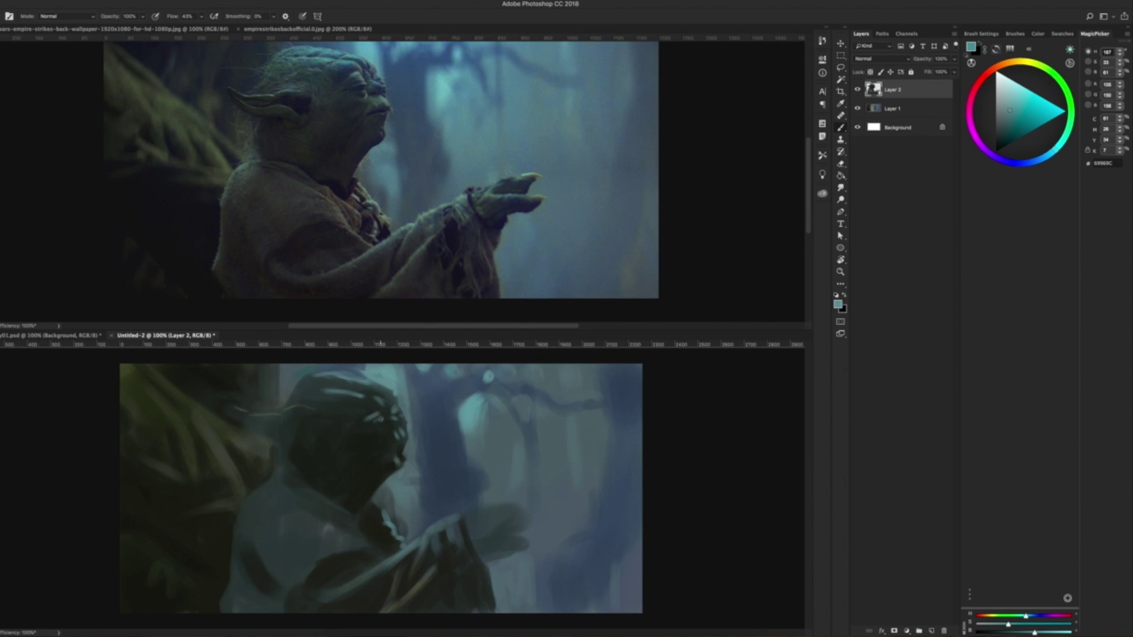
- Sample olive, near-black, light teal and dark green colours for the face
alt+click(381, 443)
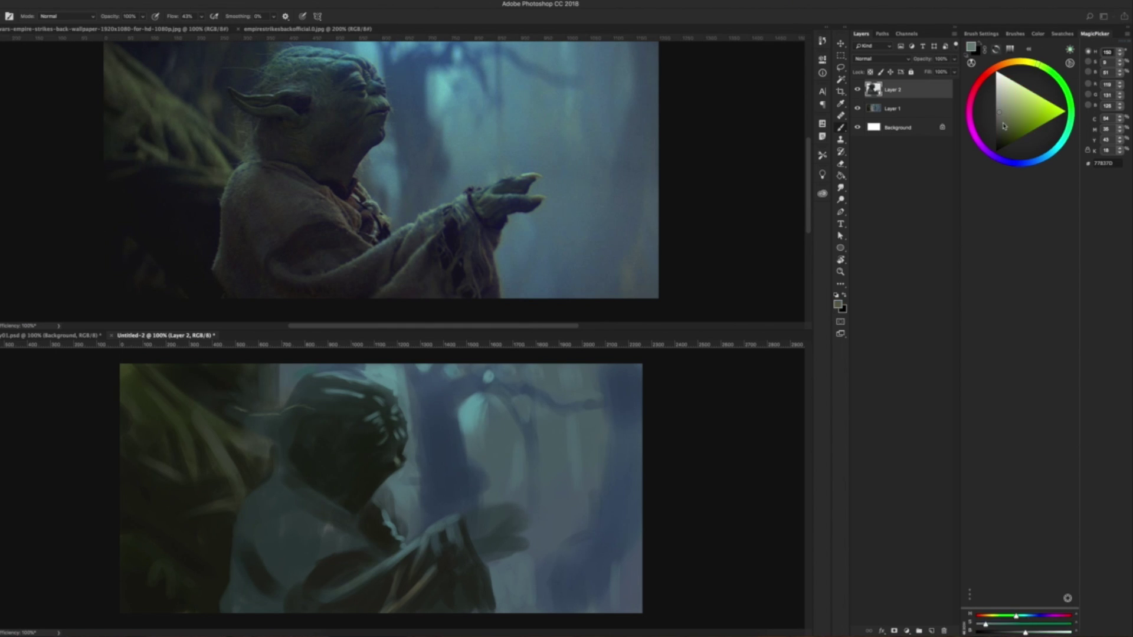
click(998, 148)
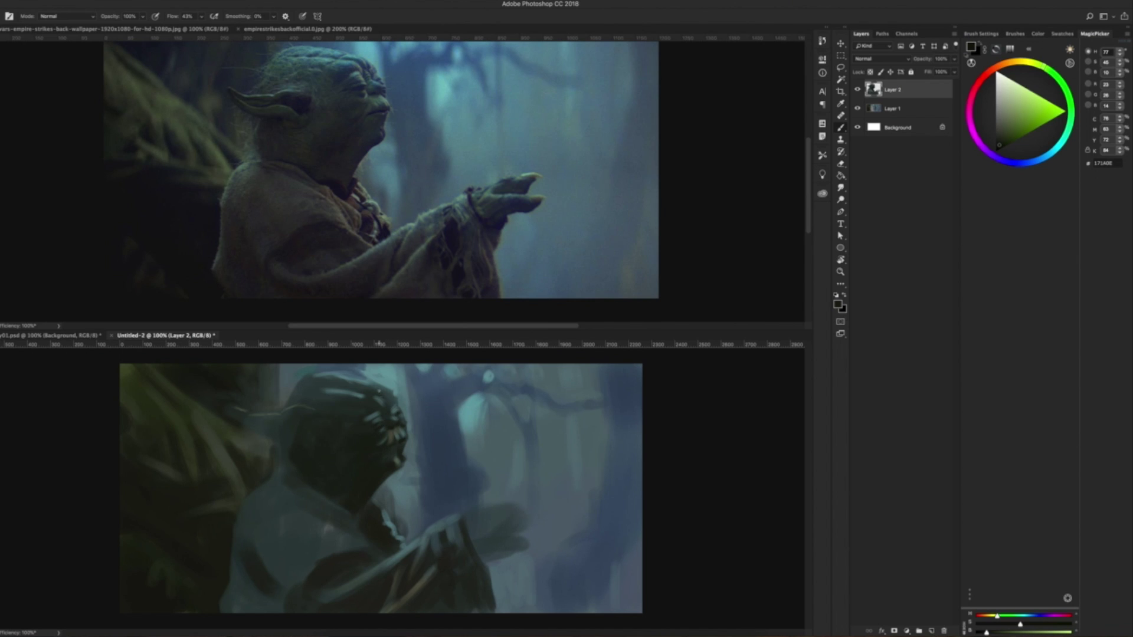
alt+click(370, 345)
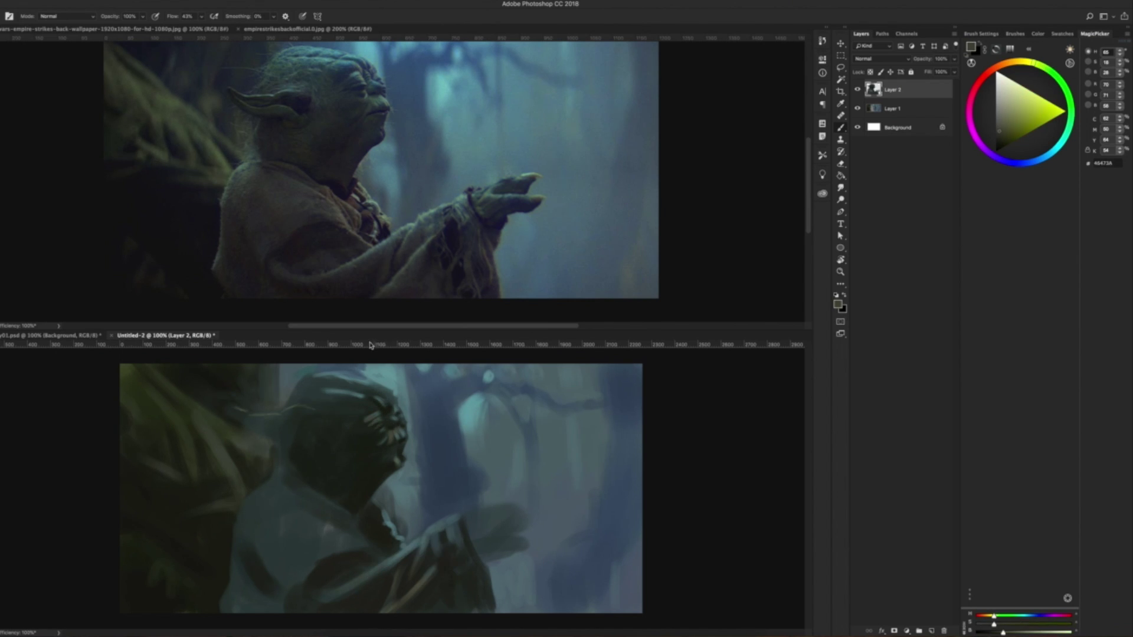
alt+click(399, 406)
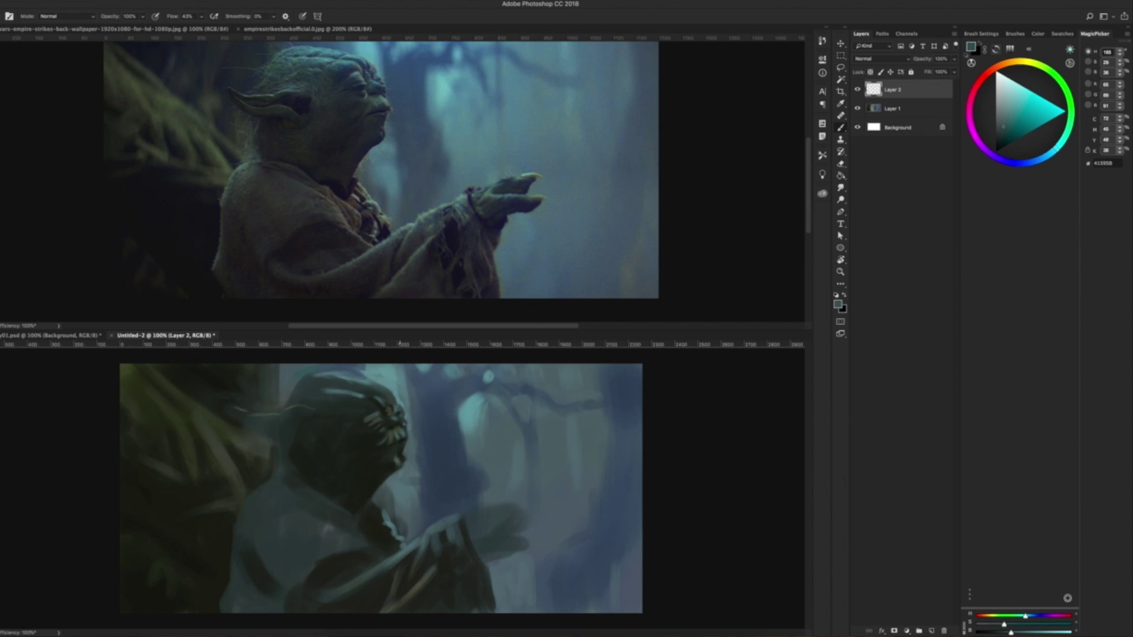
alt+click(400, 437)
- Try dark green, blue-green, grey-green and near-black paint colours in MagicPicker
alt+click(398, 468)
alt+click(390, 498)
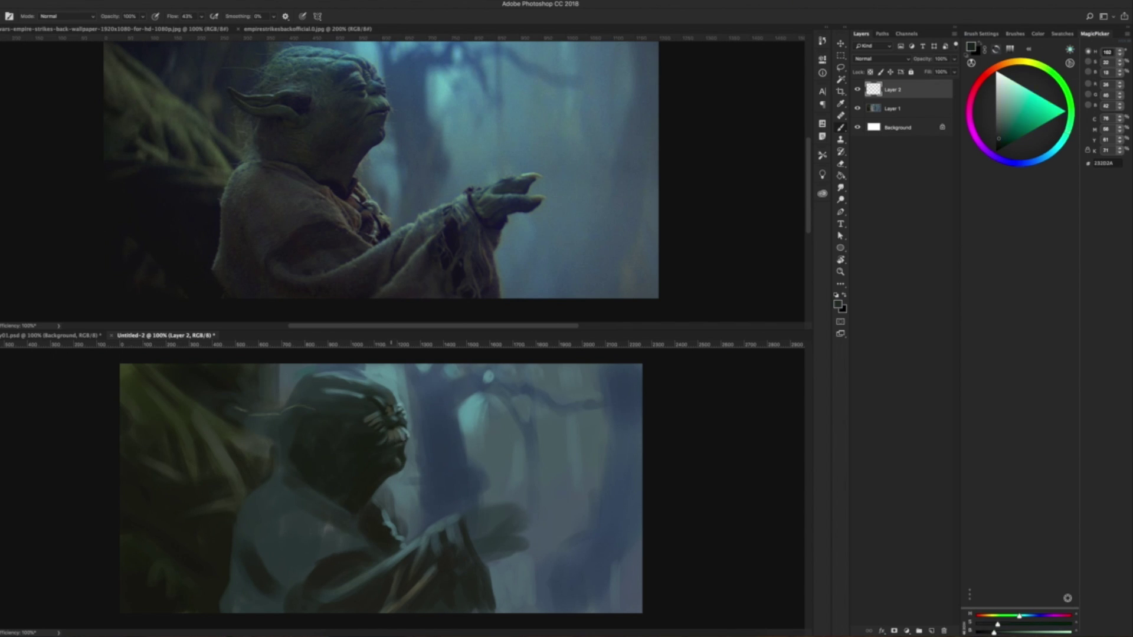
alt+click(363, 491)
alt+click(382, 354)
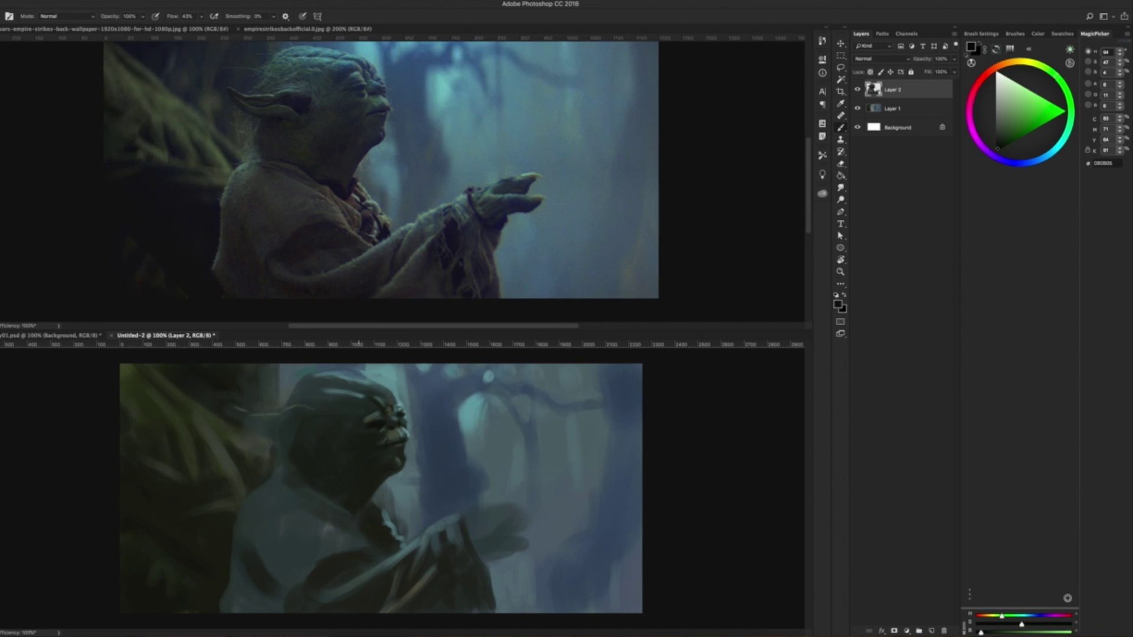
alt+click(383, 428)
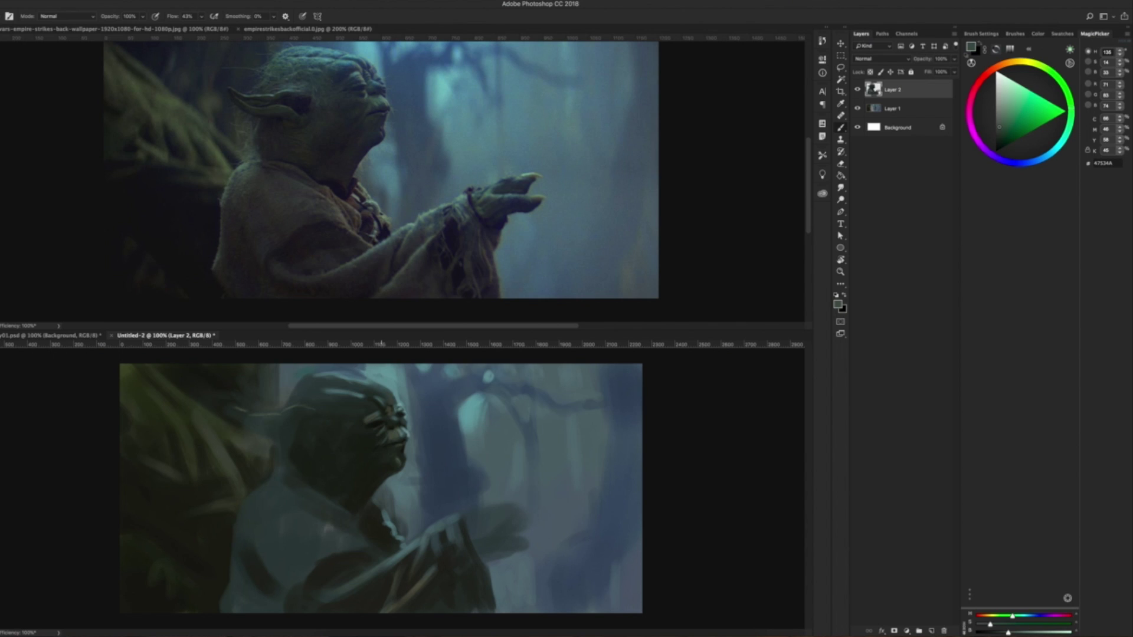
- Paint a light, yellow-shifted stroke over Yoda's neck and chest, then sample teal tones again
alt+click(380, 375)
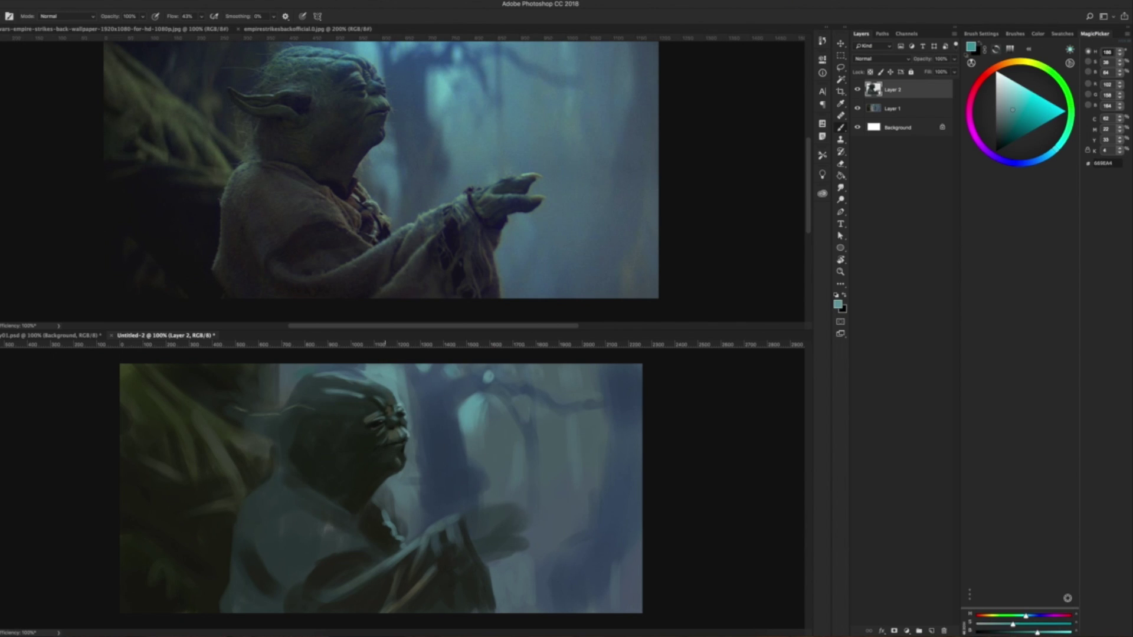
alt+click(397, 424)
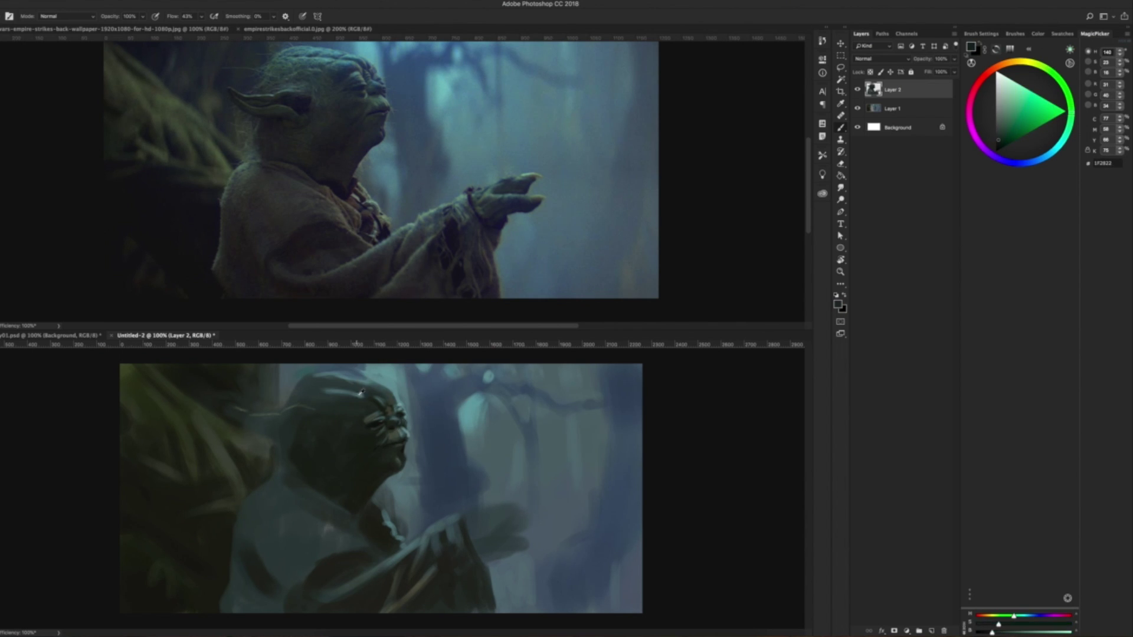
alt+click(382, 389)
alt+click(358, 394)
click(1031, 65)
drag(307, 498, 342, 519)
alt+click(348, 396)
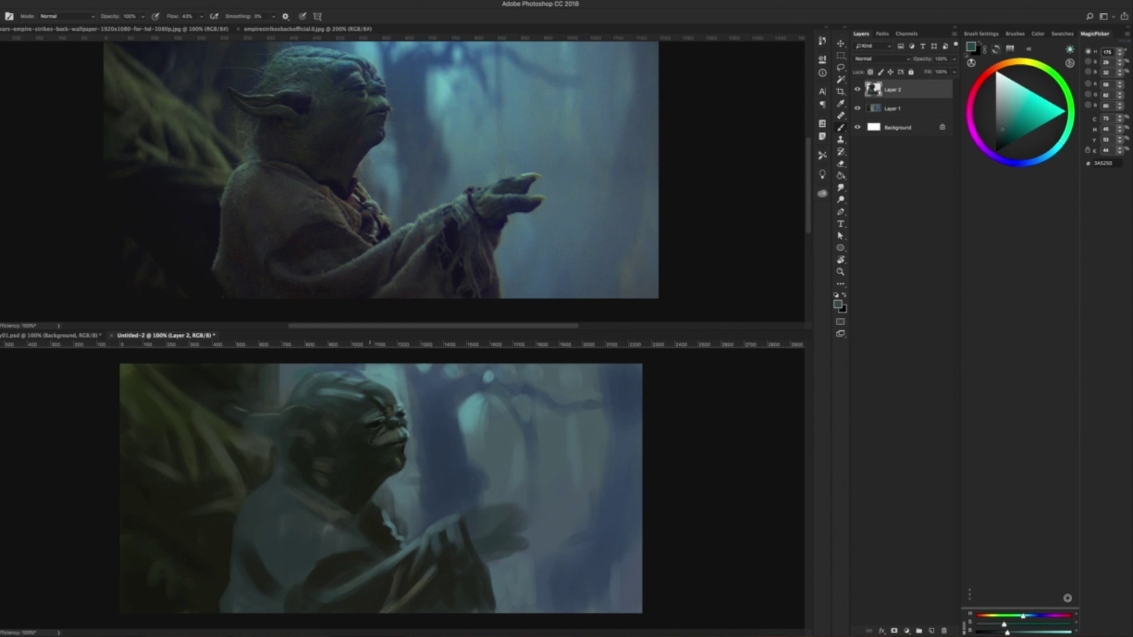
alt+click(387, 386)
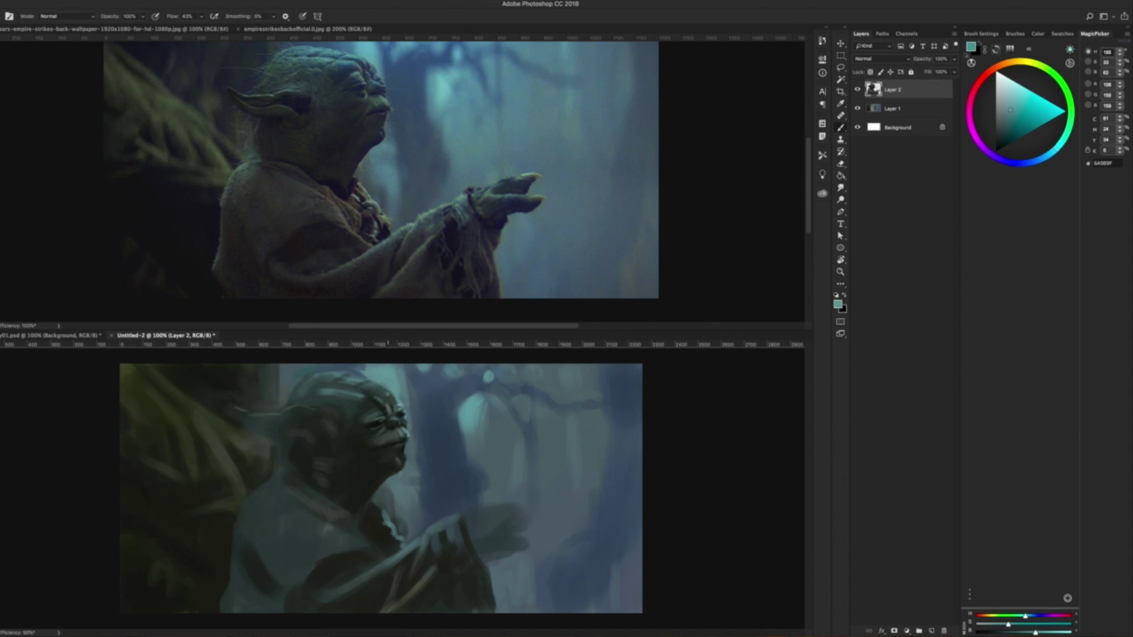
alt+click(407, 466)
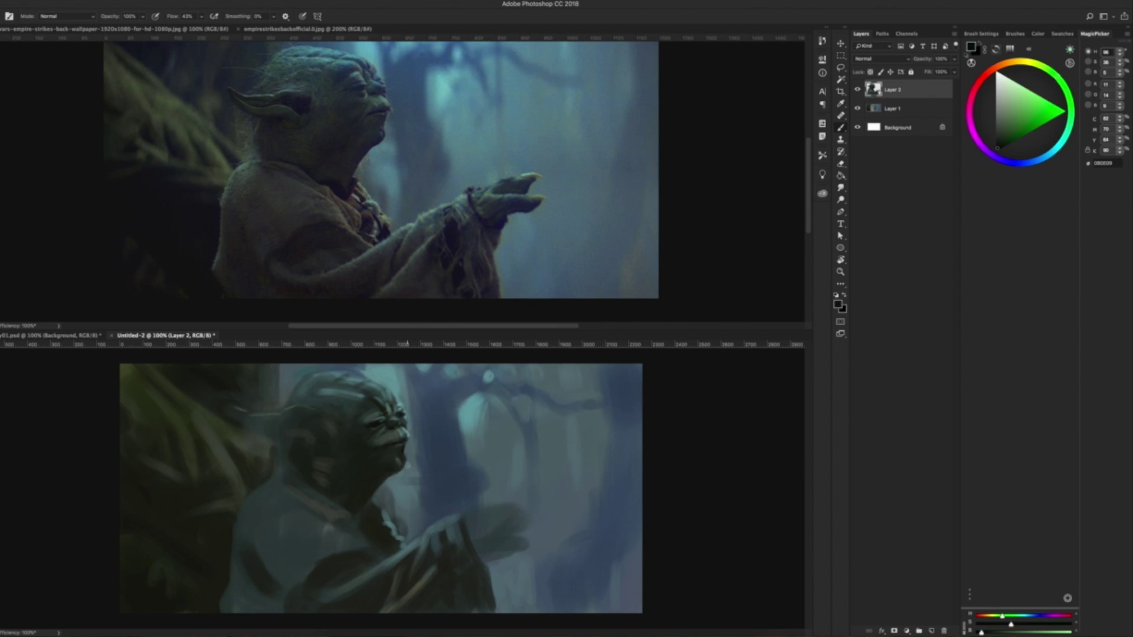
- Brush dark shadows around Yoda's ear, under his chin and neck, and on the lower-left foliage
mouse_move(319, 424)
mouse_down()
mouse_move(287, 416)
mouse_move(296, 448)
mouse_up()
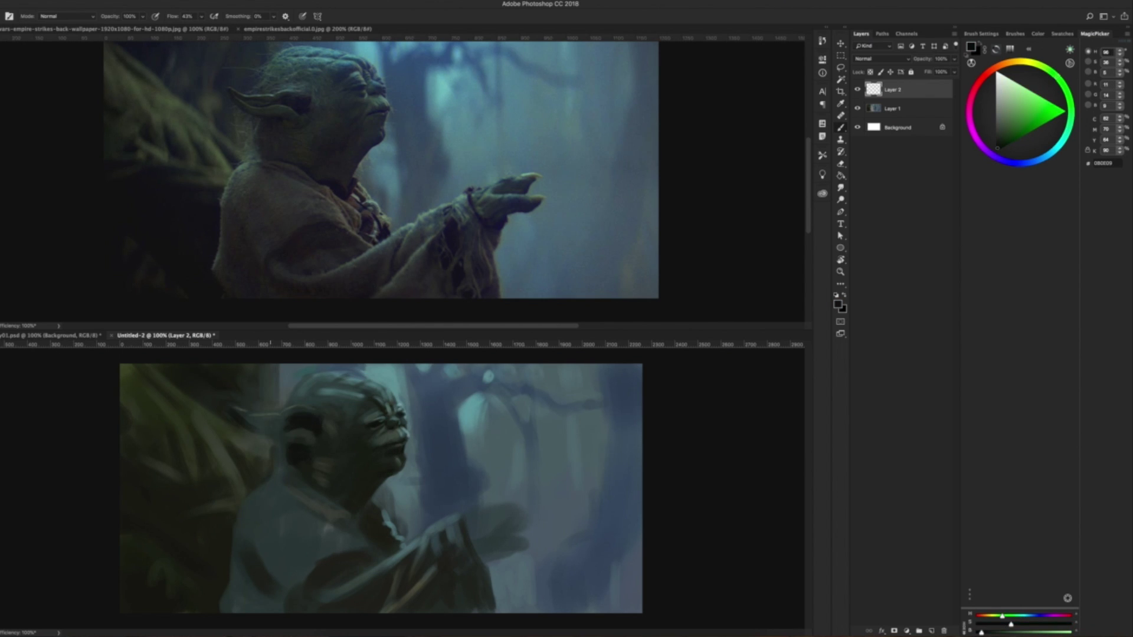
drag(357, 512, 367, 499)
drag(177, 532, 151, 573)
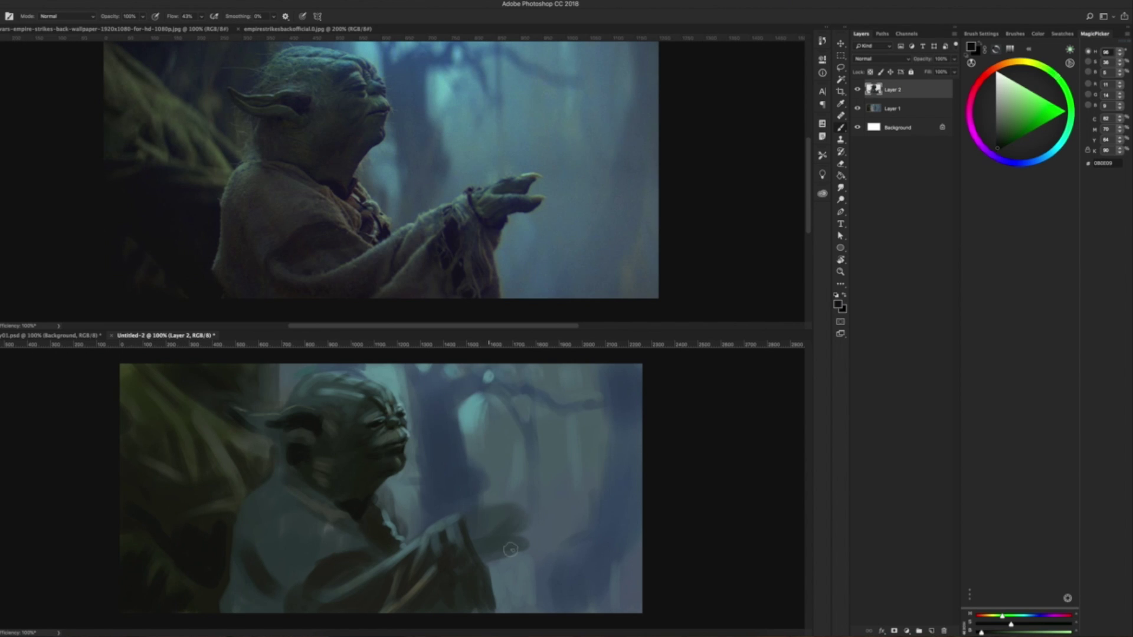
- Sample chin and head colours, then pick dark blue-grey, olive green and dark blue paint
alt+click(366, 470)
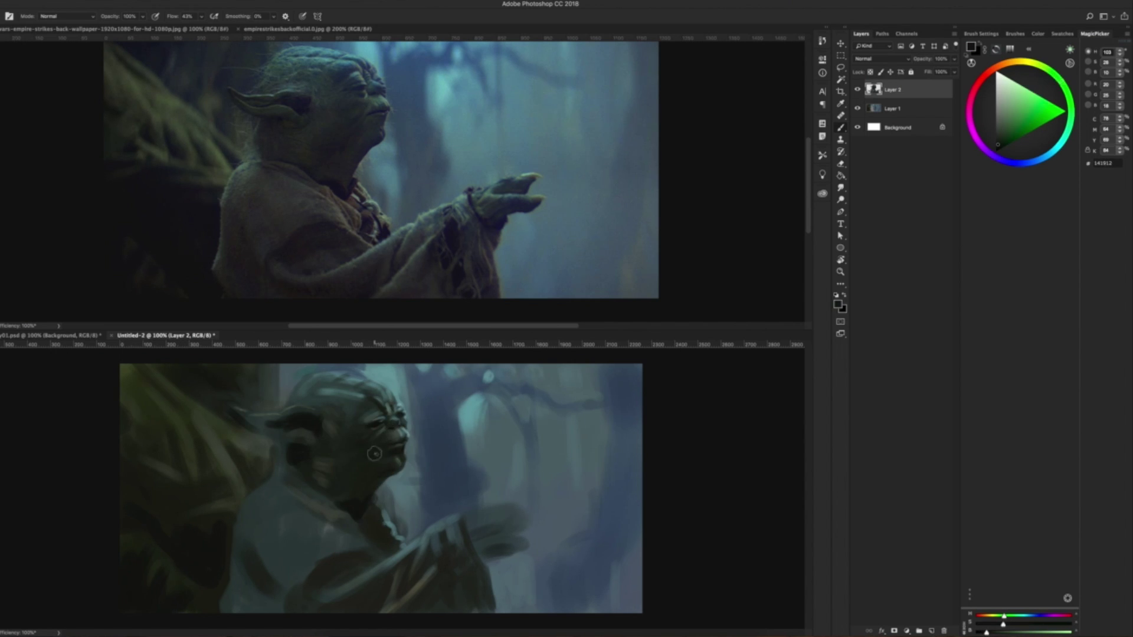
alt+click(321, 386)
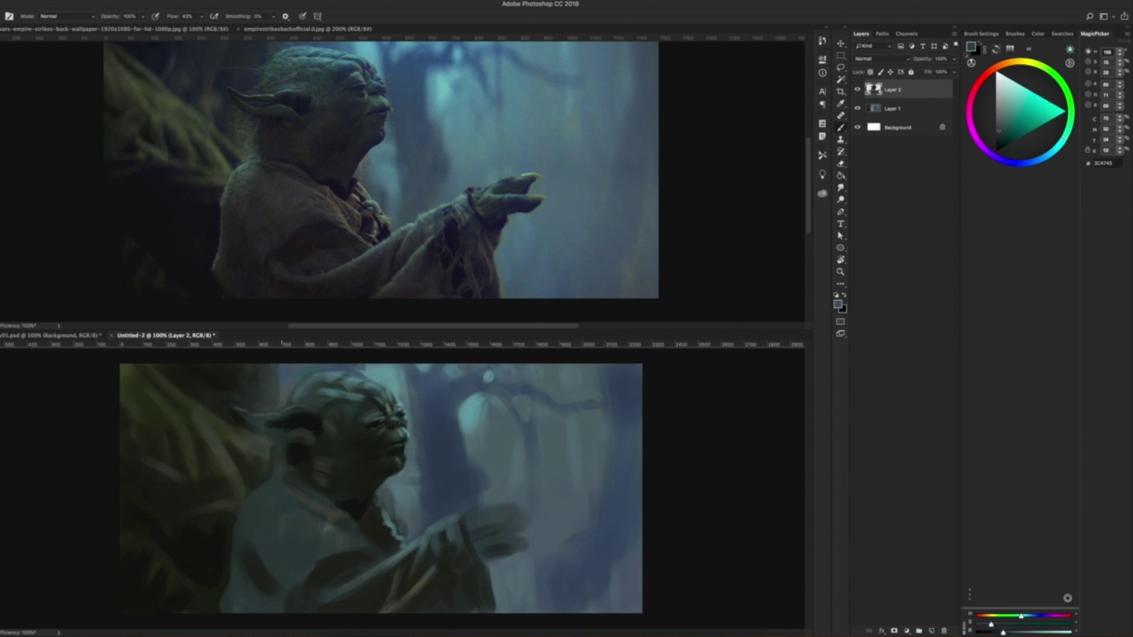
alt+click(295, 378)
alt+click(229, 369)
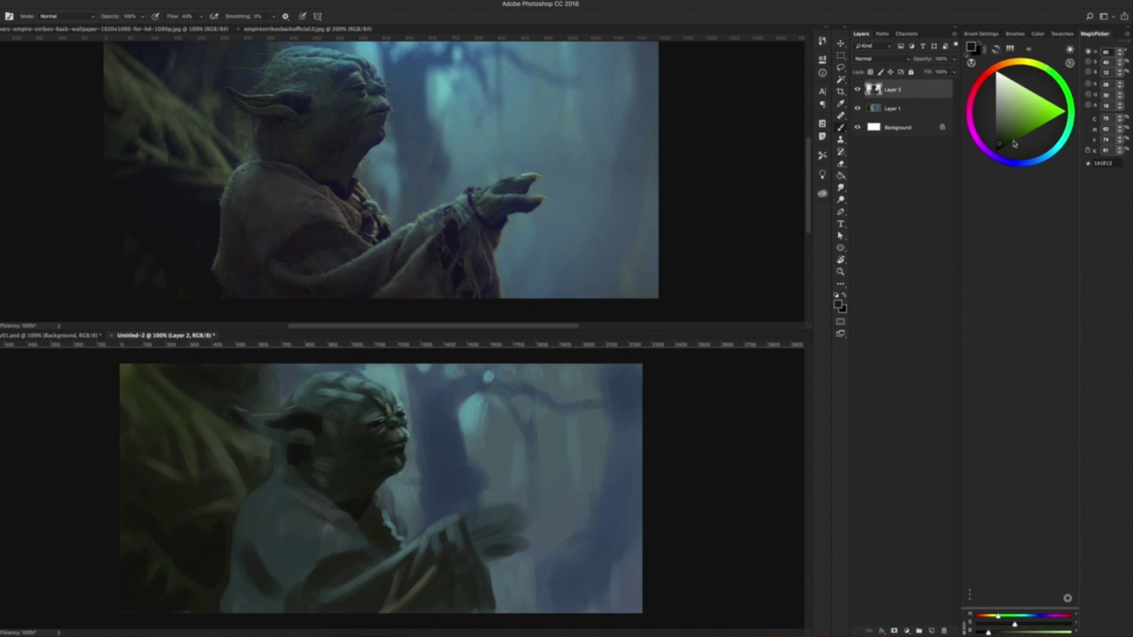
alt+click(229, 396)
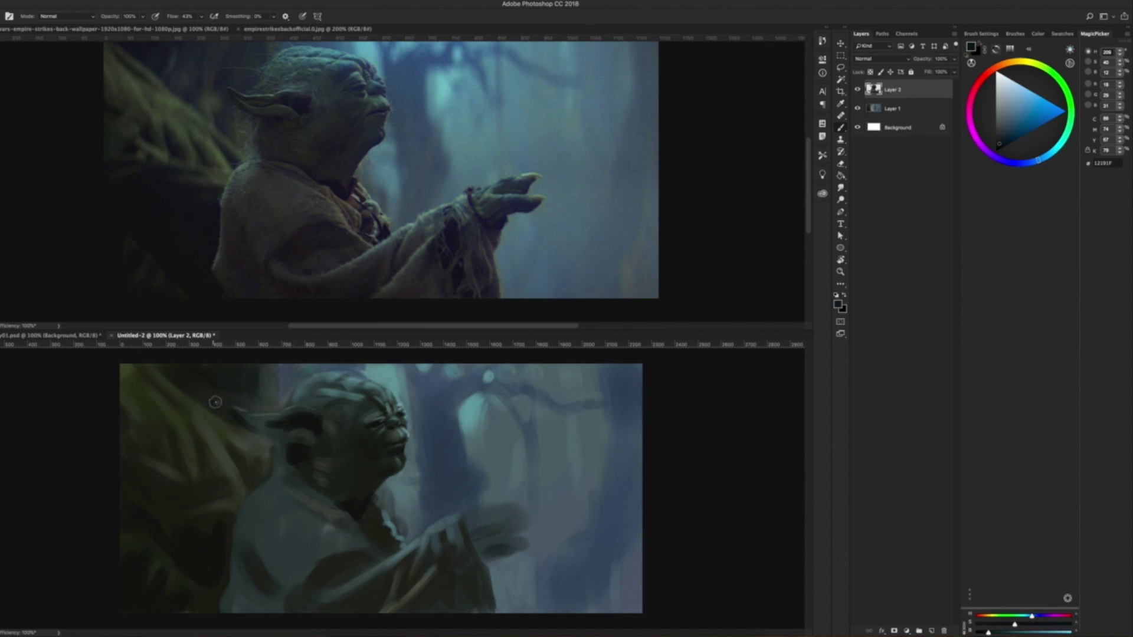
drag(197, 381, 121, 353)
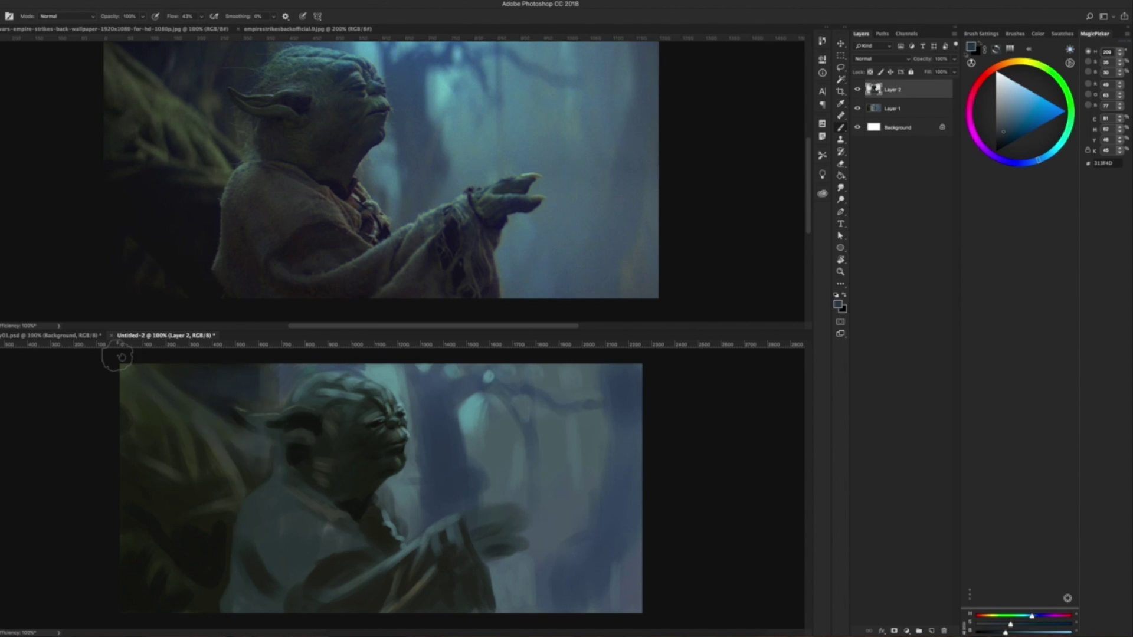
alt+click(231, 610)
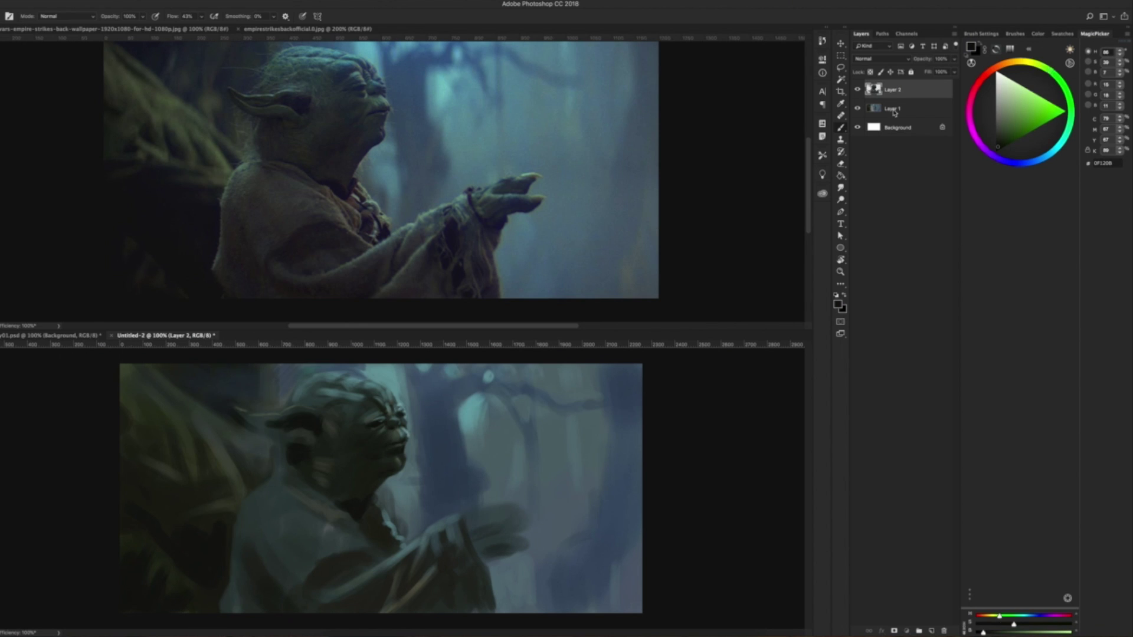
key(alt+bracketleft)
key(d)
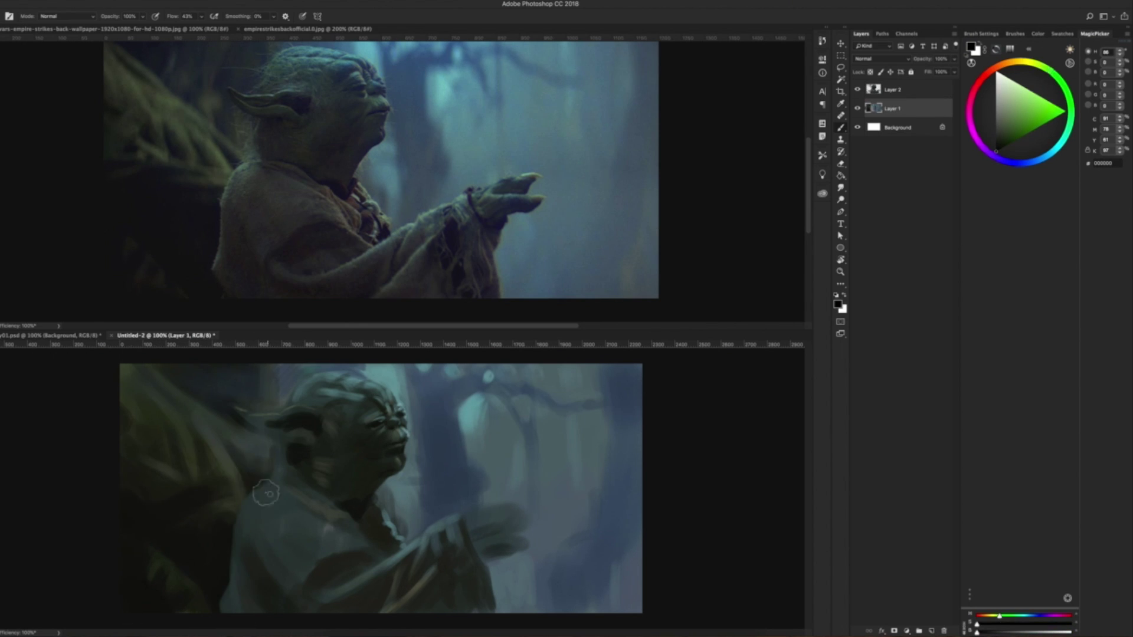
key(alt+bracketright)
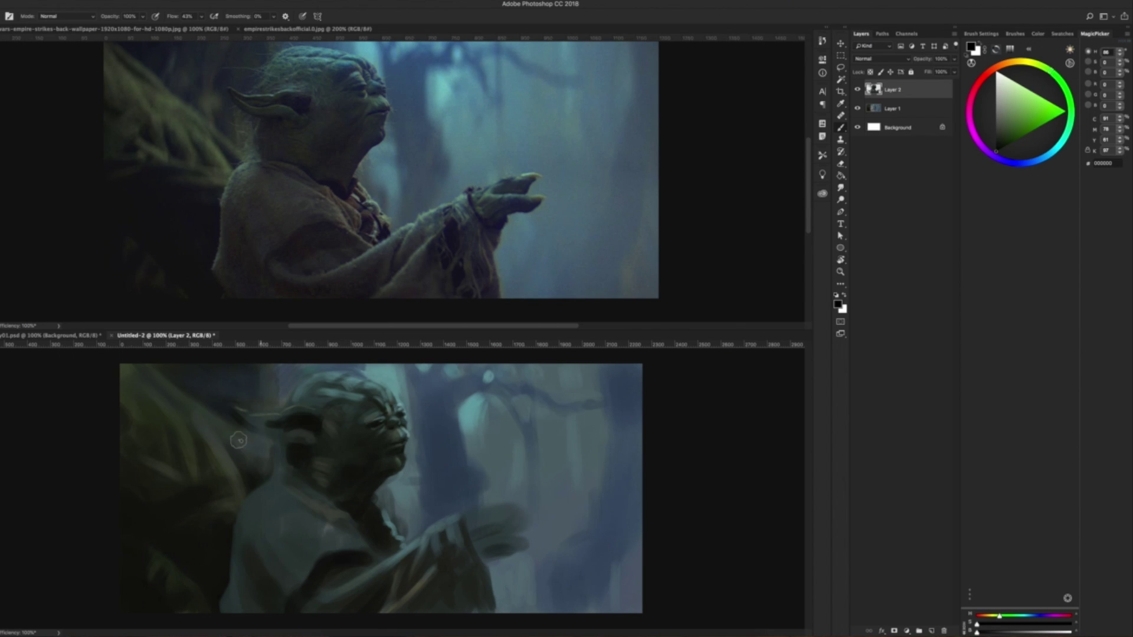
alt+click(354, 401)
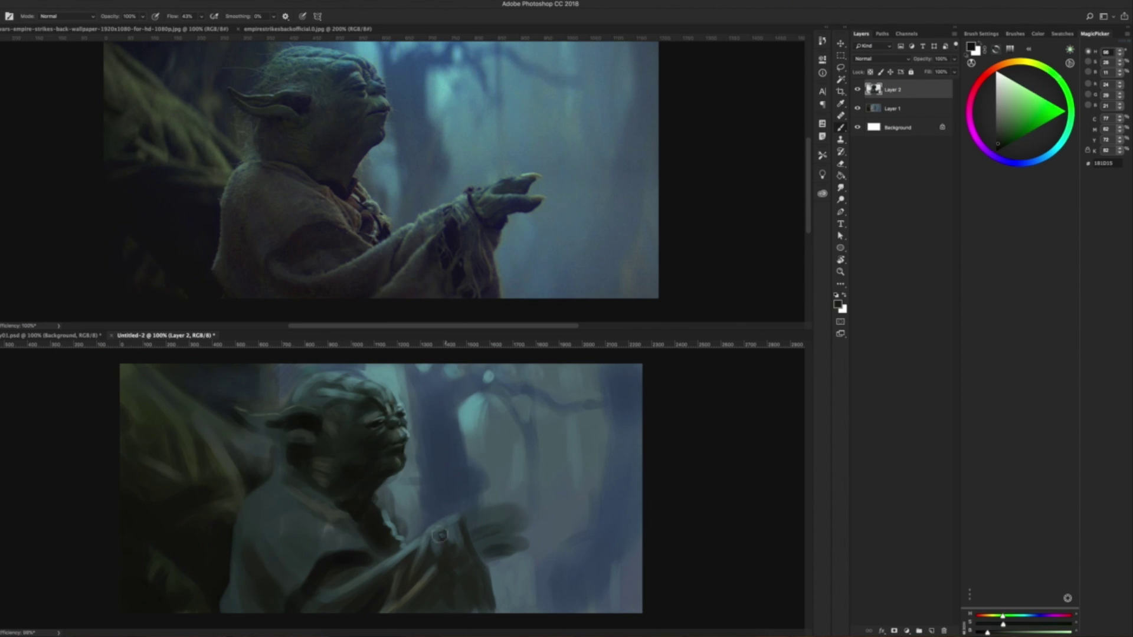
- Test mid, bright and pale teal, dark green and near-black green paint colours
alt+click(375, 428)
alt+click(400, 370)
alt+click(352, 378)
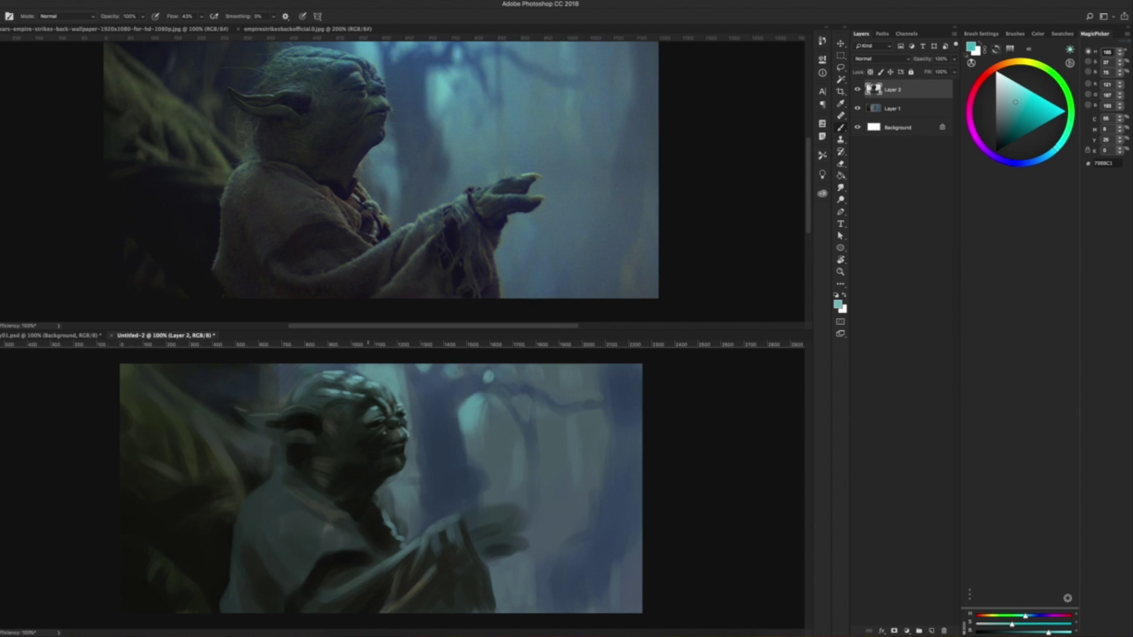
alt+click(387, 397)
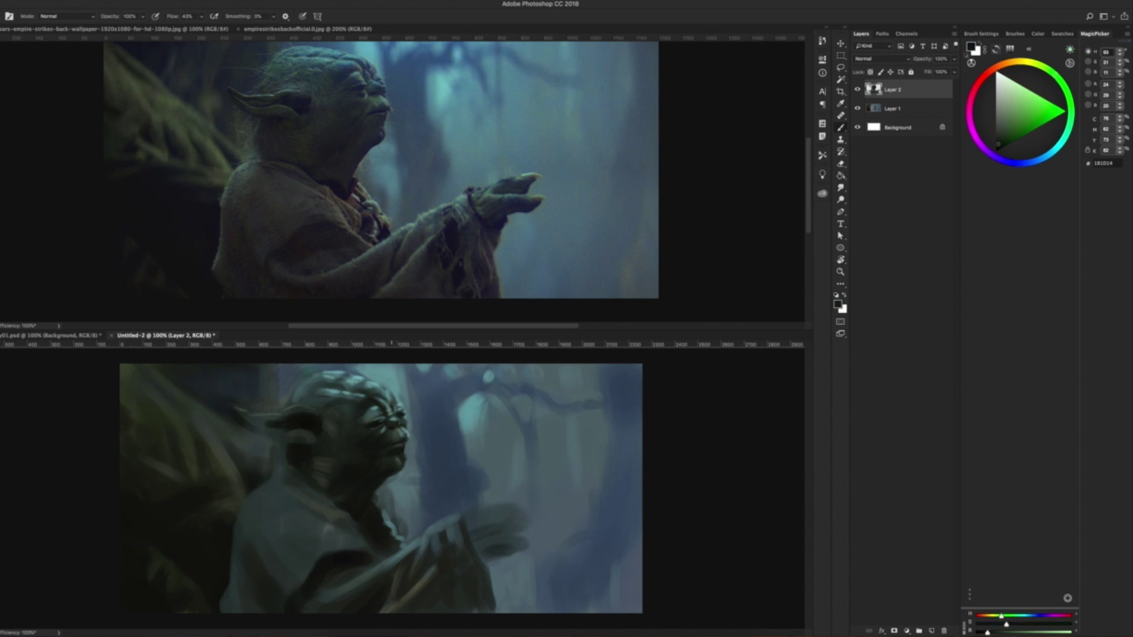
alt+click(403, 381)
alt+click(369, 423)
- With near-black paint, darken Yoda's hand, collar and neck, and the shadow on his ear
alt+click(361, 398)
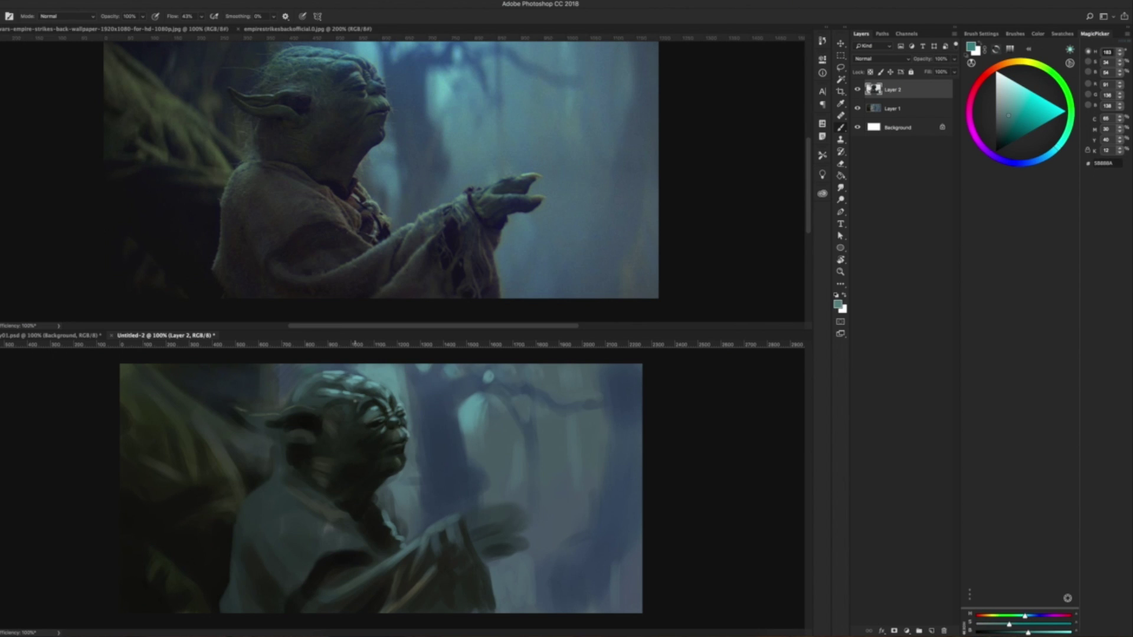
alt+click(365, 419)
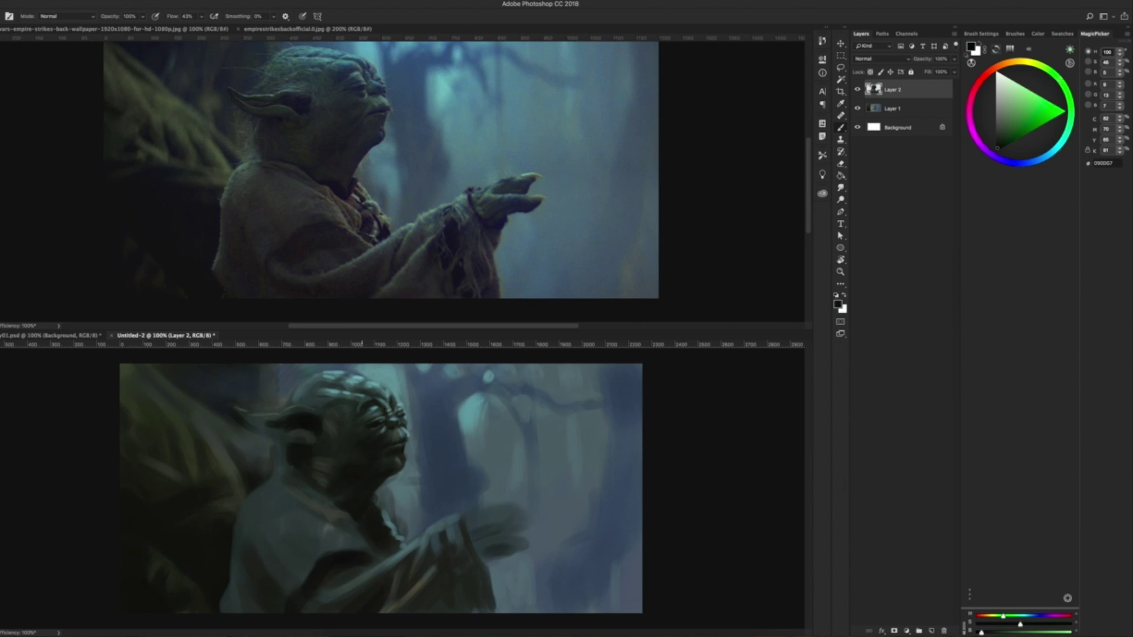
alt+click(383, 383)
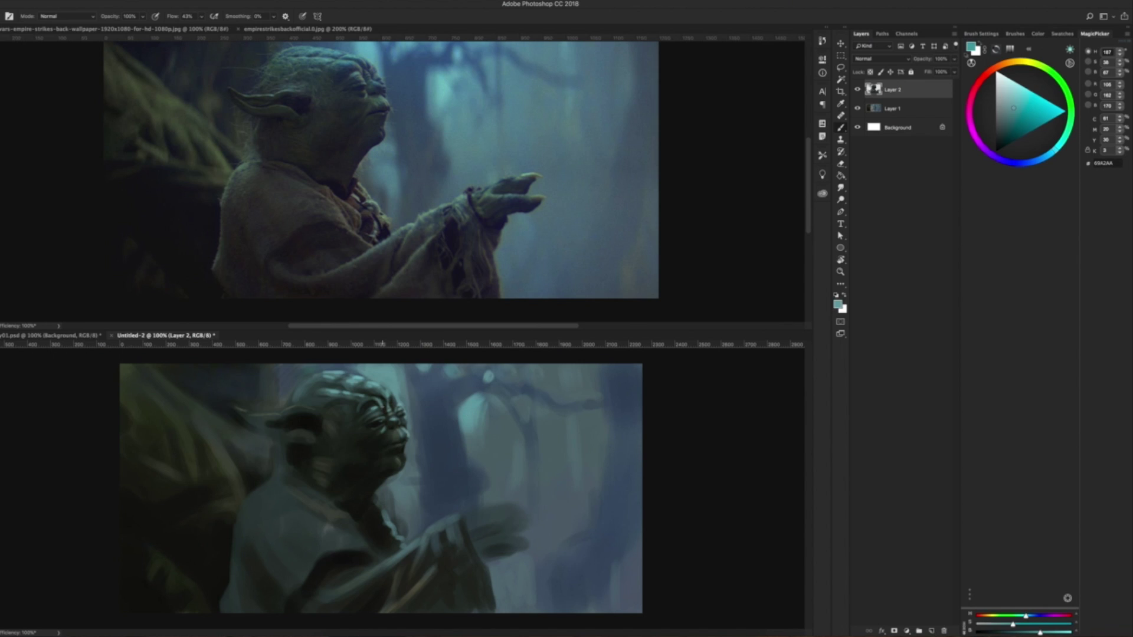
alt+click(357, 399)
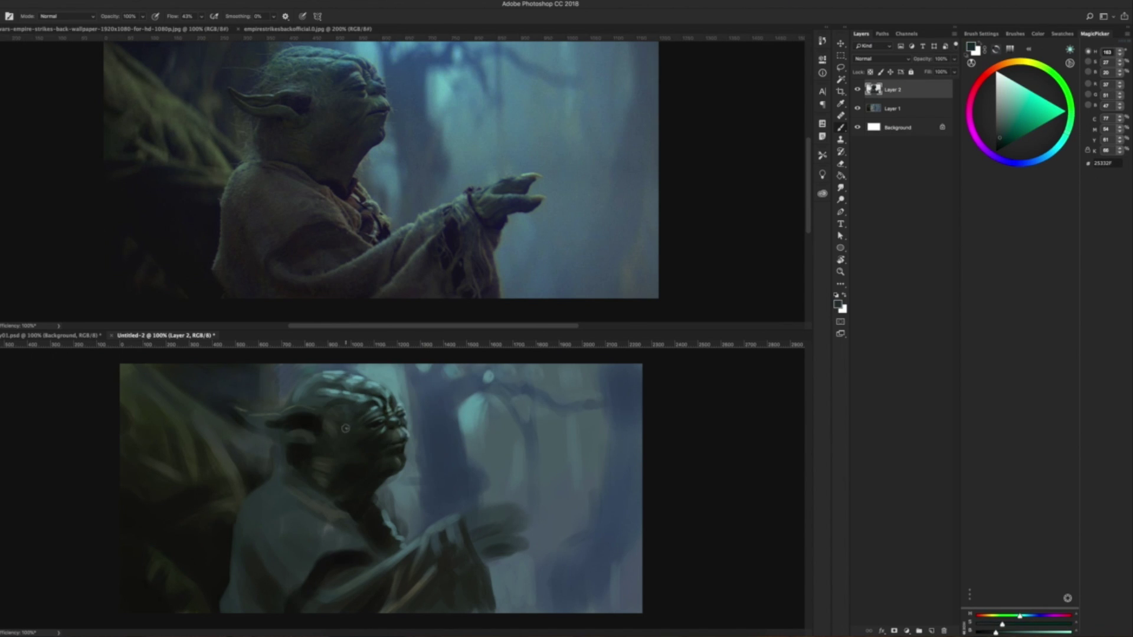
alt+click(460, 524)
drag(458, 601, 443, 583)
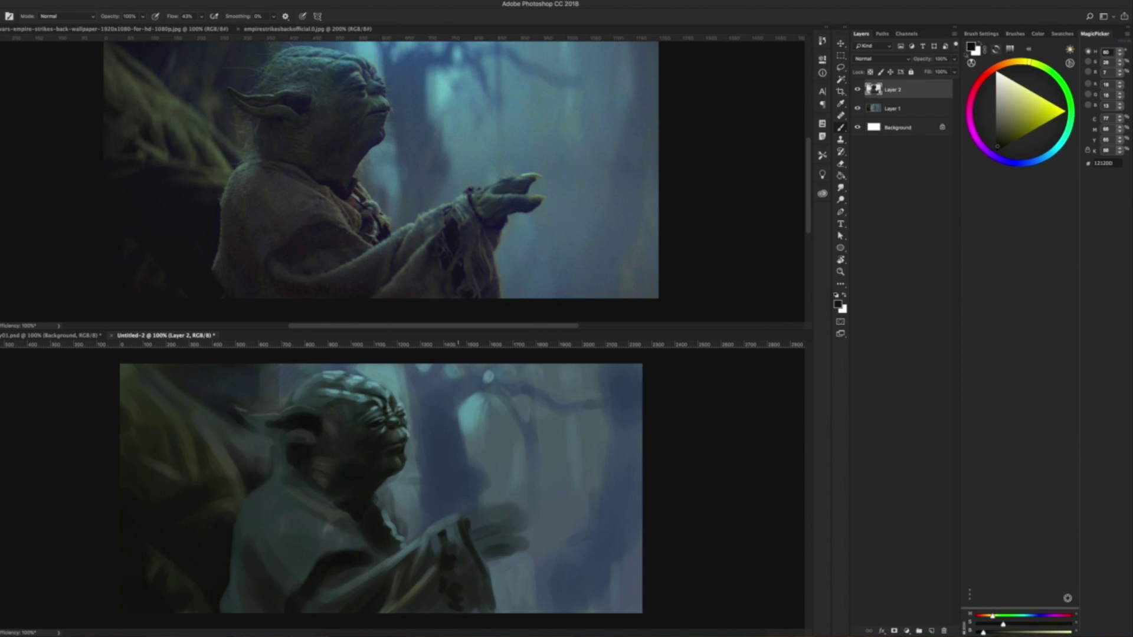
drag(295, 515, 328, 495)
drag(248, 430, 281, 416)
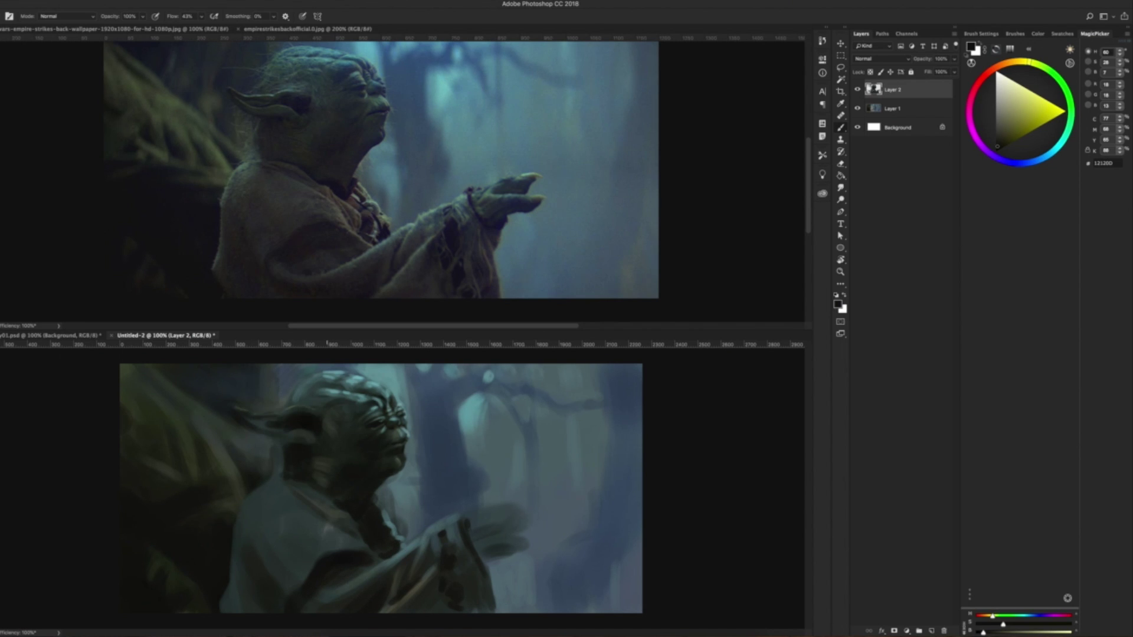
- Pick teal and darker teal, sampling a darker teal from Yoda's head
alt+click(475, 389)
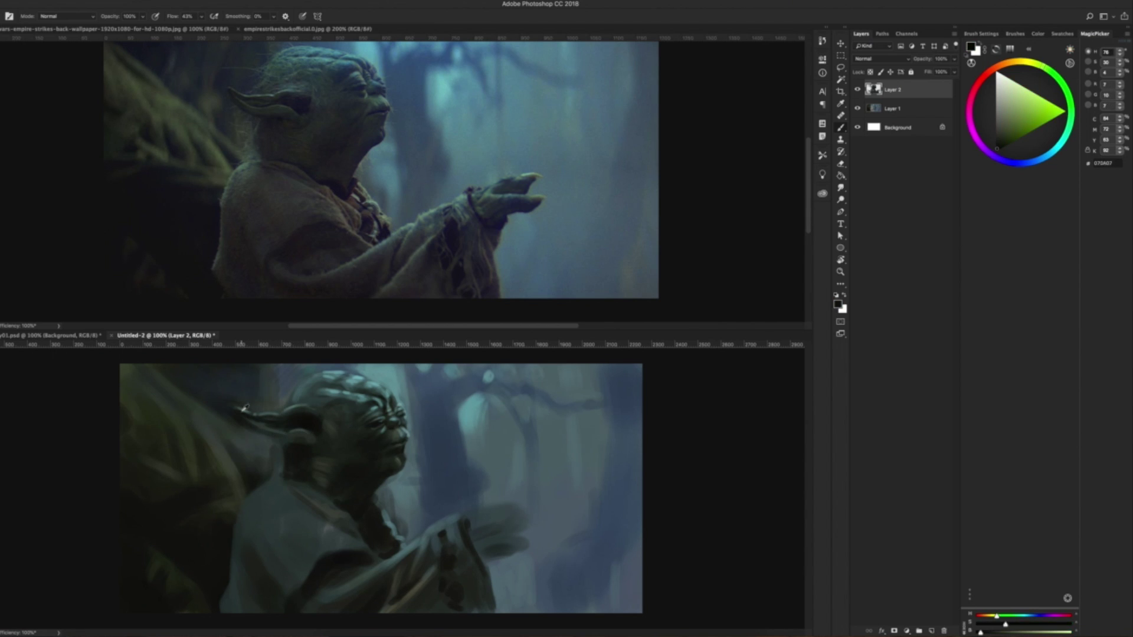
alt+click(230, 416)
alt+click(298, 396)
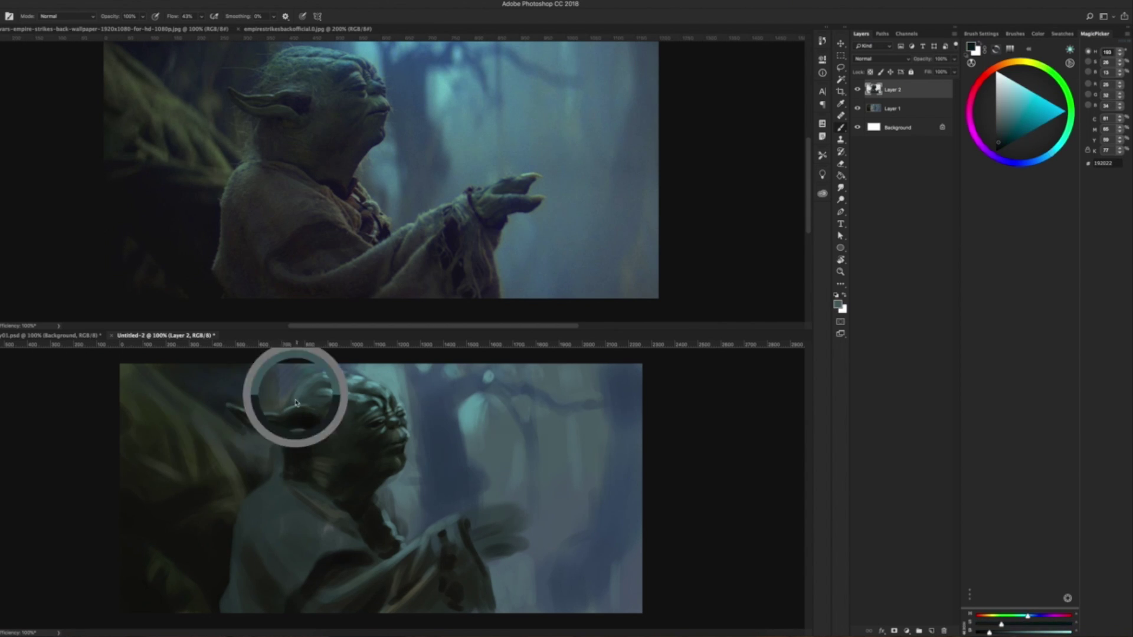
- Try teal and olive tones, then lay near-black strokes around Yoda's outstretched hand
alt+click(305, 390)
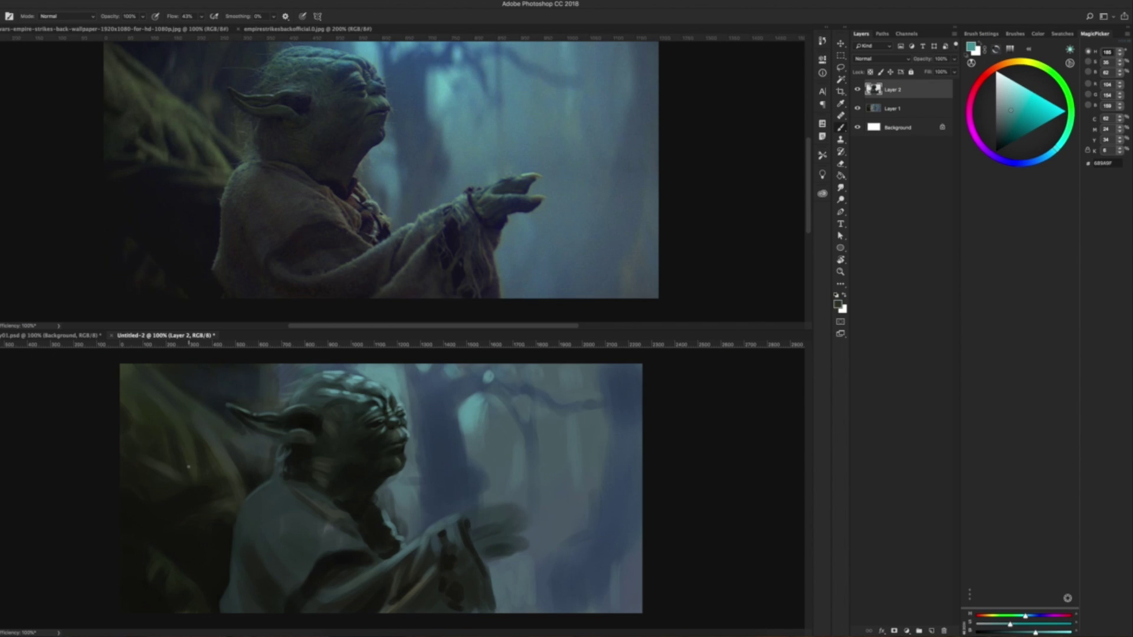
alt+click(189, 472)
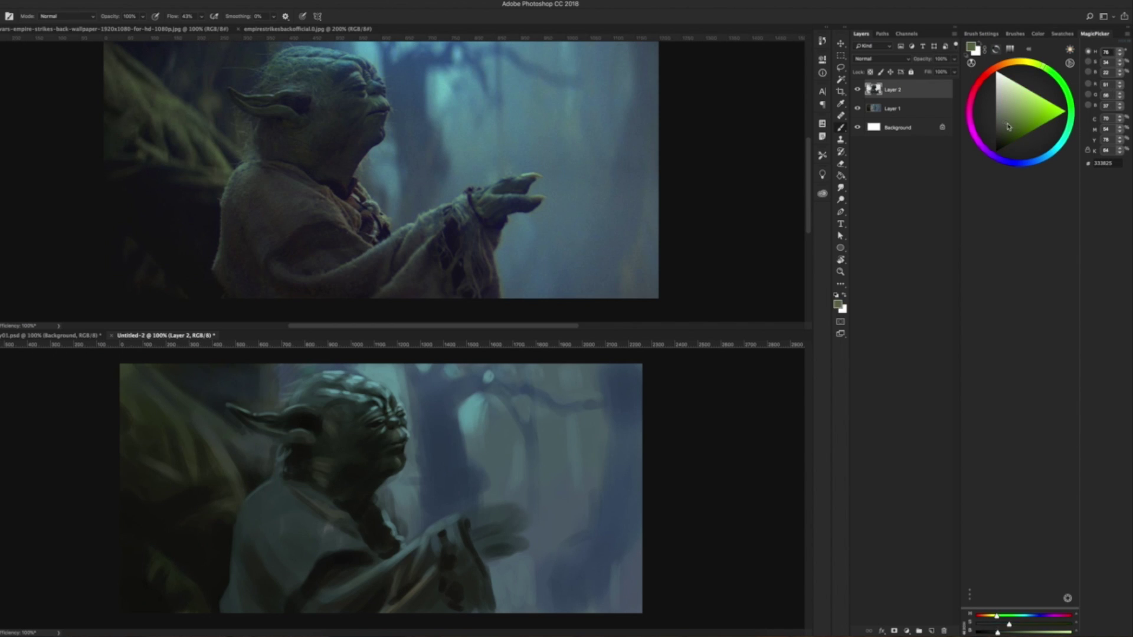
alt+click(262, 491)
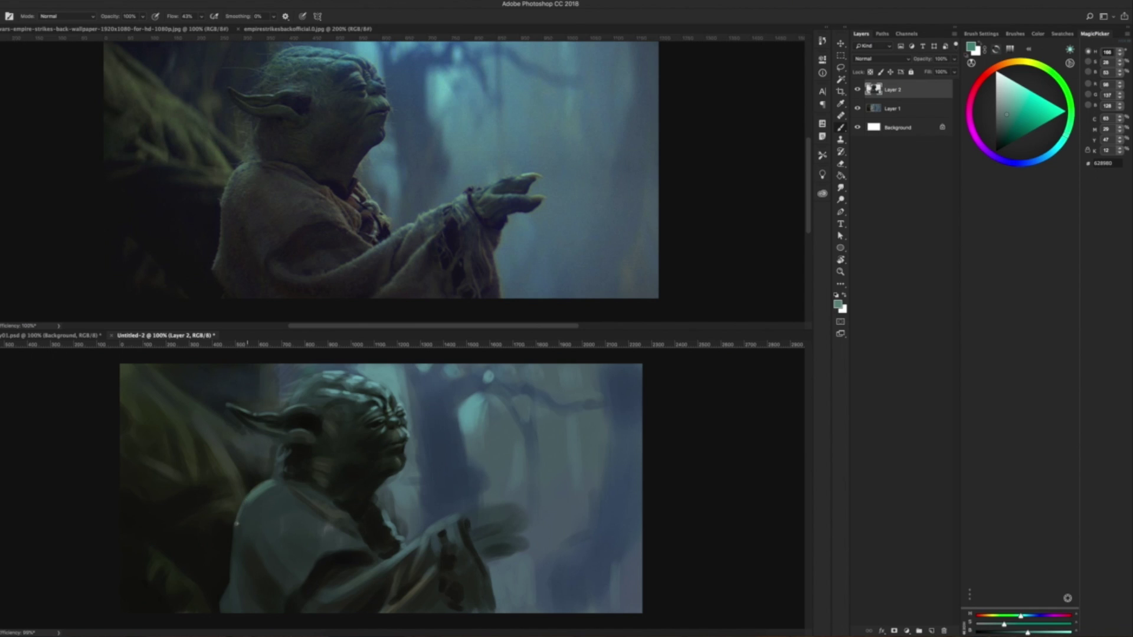
alt+click(366, 554)
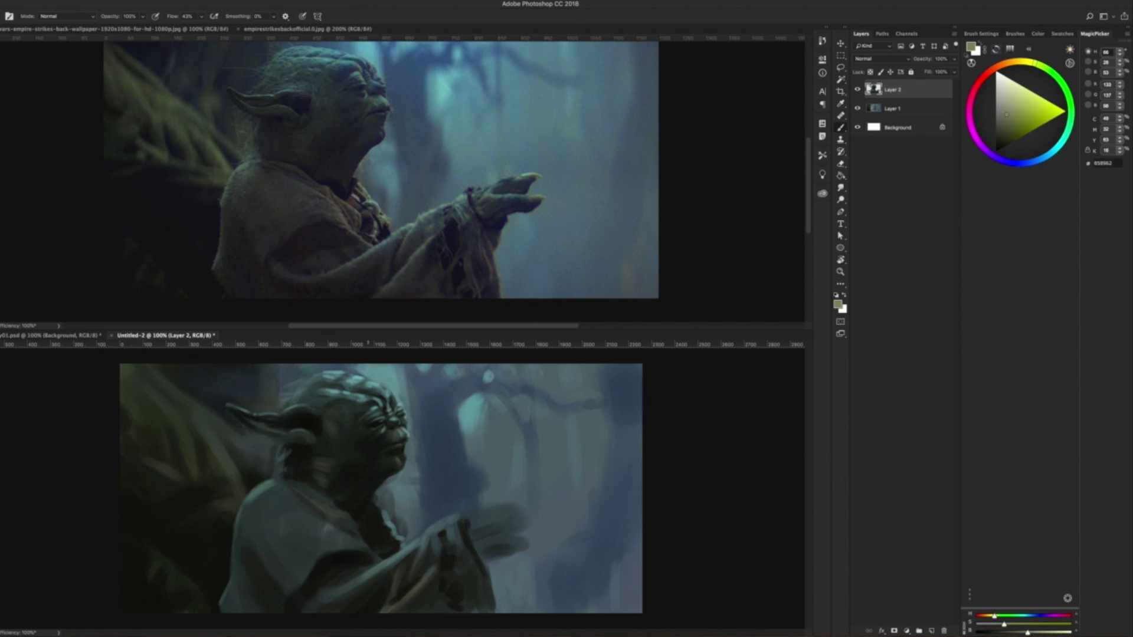
alt+click(348, 524)
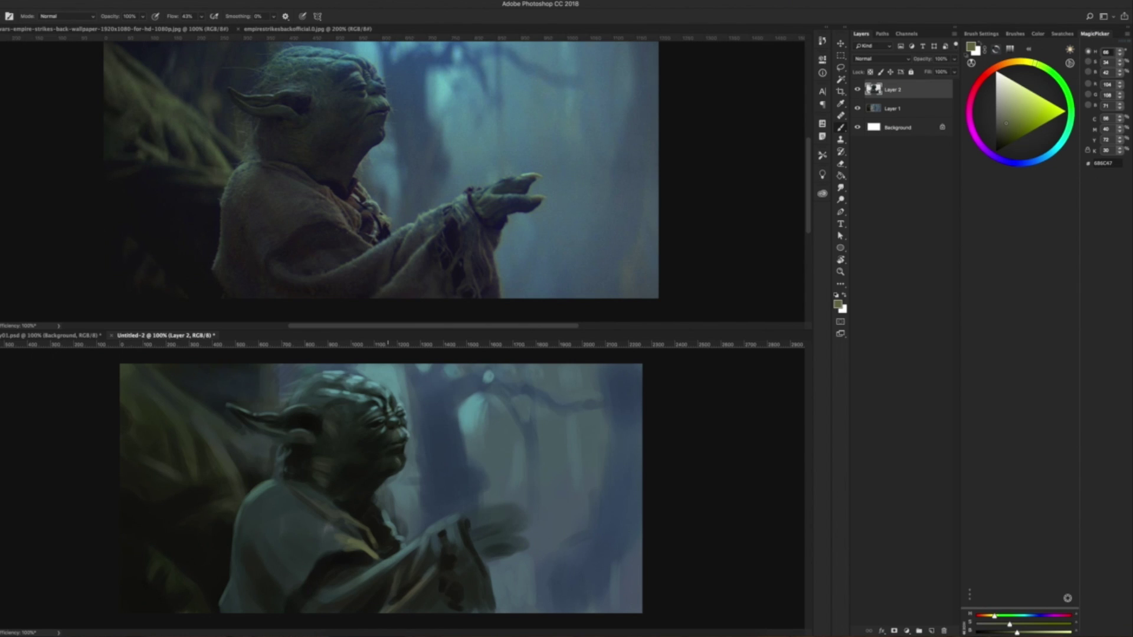
alt+click(491, 561)
mouse_move(491, 560)
mouse_down()
mouse_move(478, 538)
mouse_move(492, 515)
mouse_move(522, 544)
mouse_move(472, 519)
mouse_move(507, 543)
mouse_move(522, 510)
mouse_move(480, 561)
mouse_up()
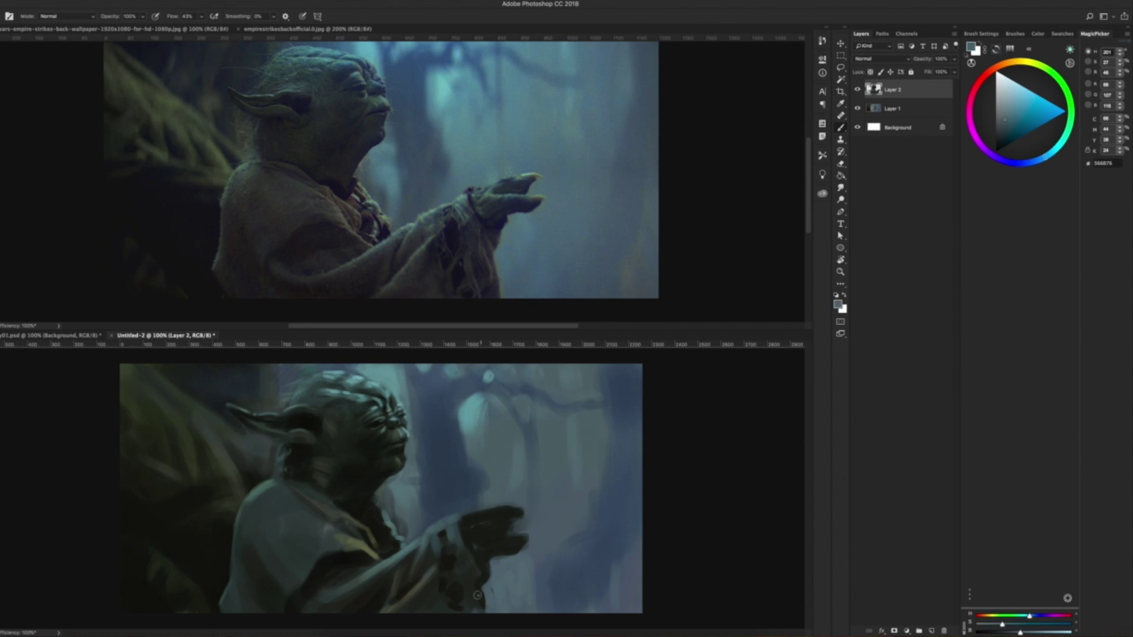
- Paint olive strokes along Yoda's hand, fingers, fingertips and sleeve
alt+click(442, 548)
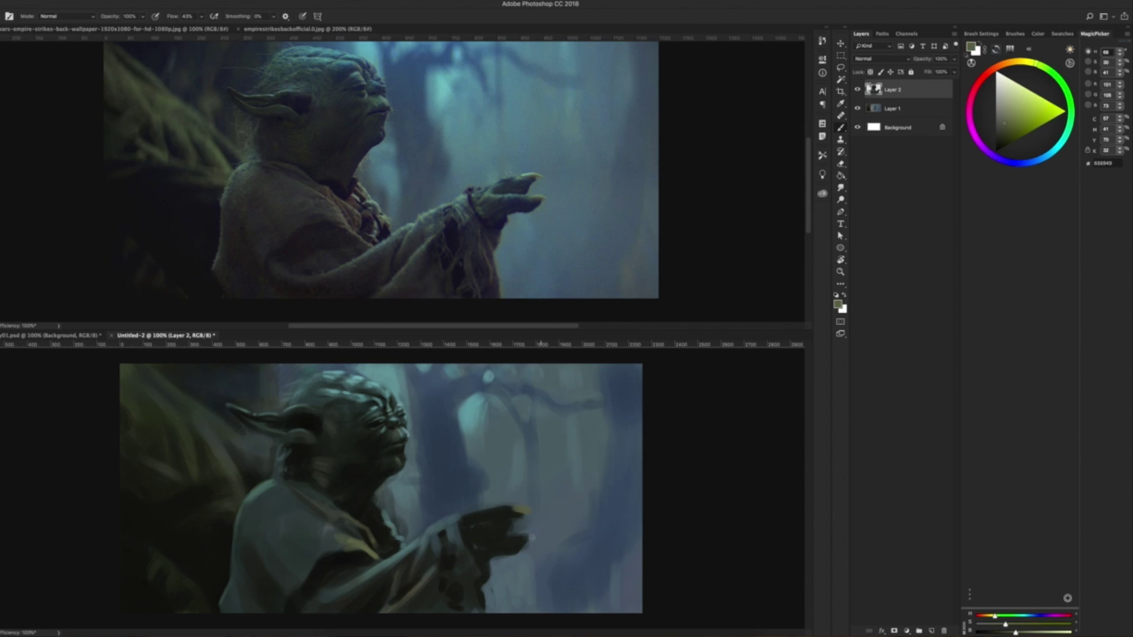
drag(465, 520, 481, 540)
alt+click(495, 537)
drag(480, 581, 478, 611)
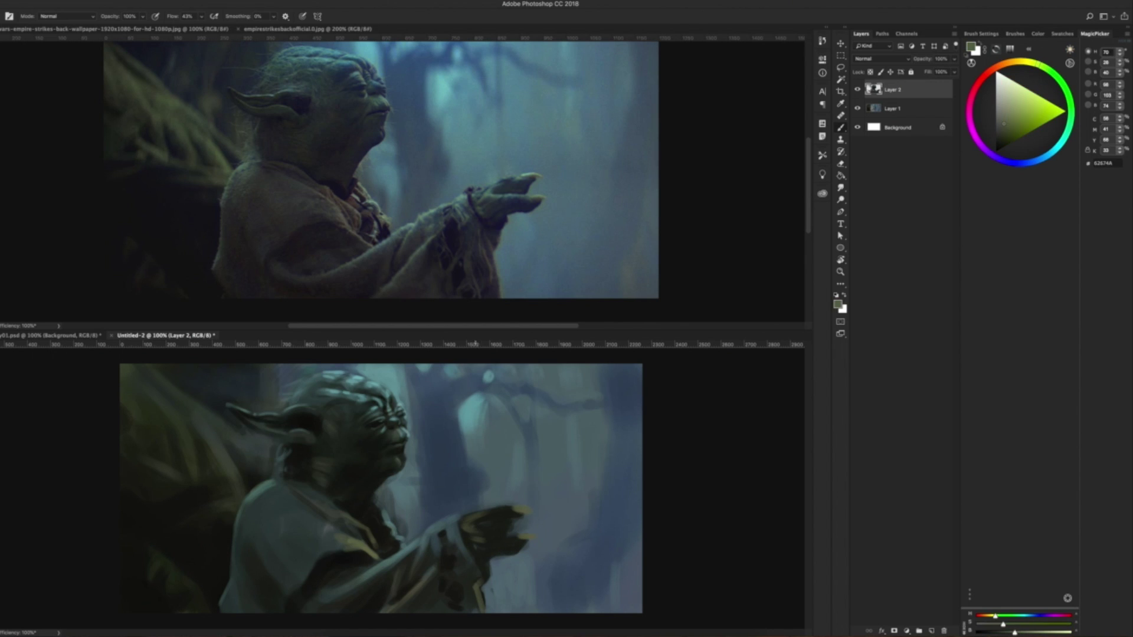
drag(472, 561, 470, 615)
- Sample darker olive from the hand and cycle through teal, cyan and near-black colours
alt+click(488, 584)
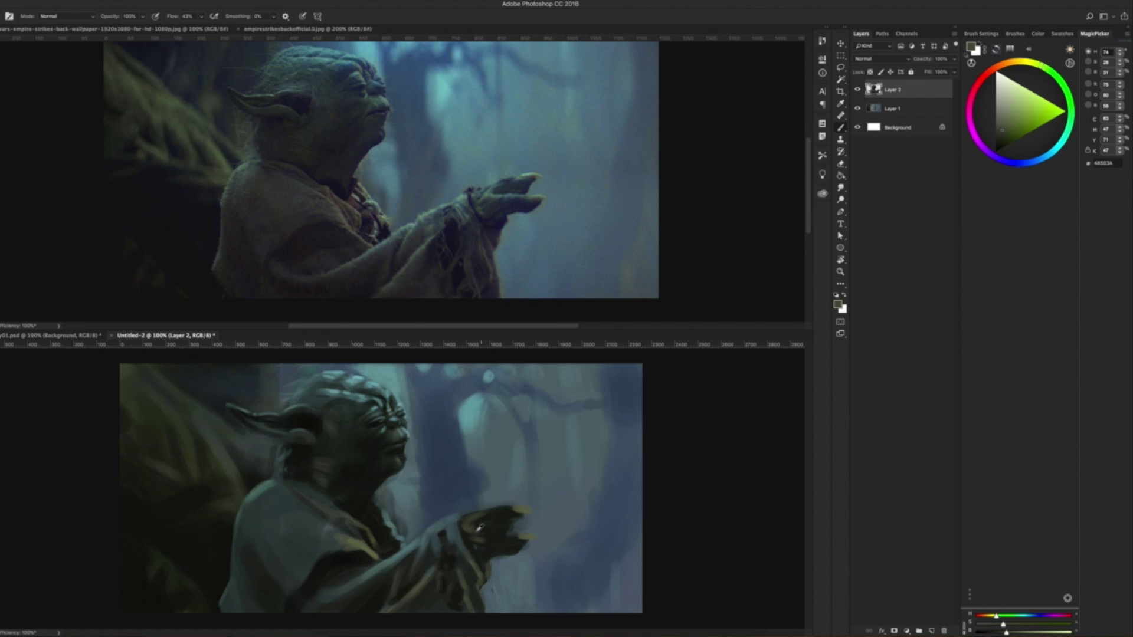
alt+click(530, 502)
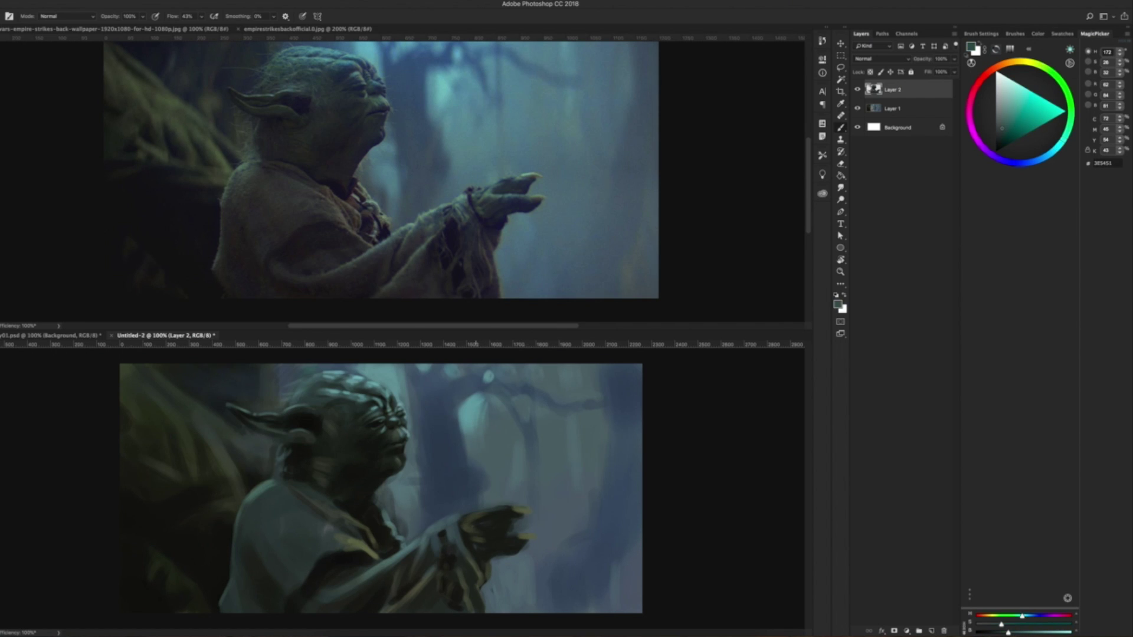
alt+click(473, 522)
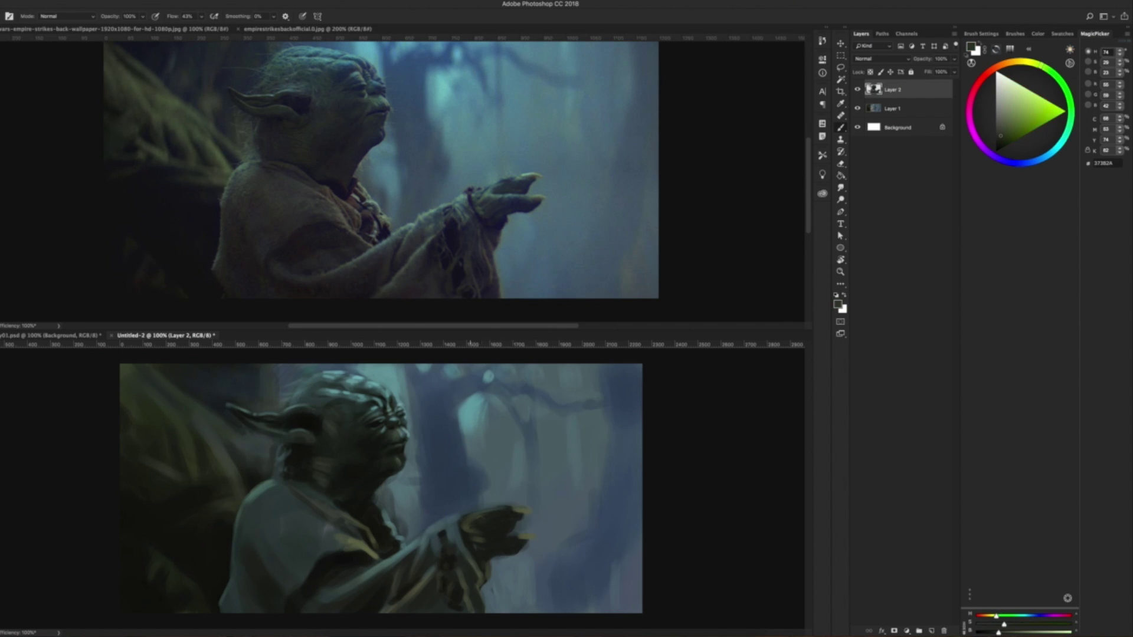
alt+click(401, 370)
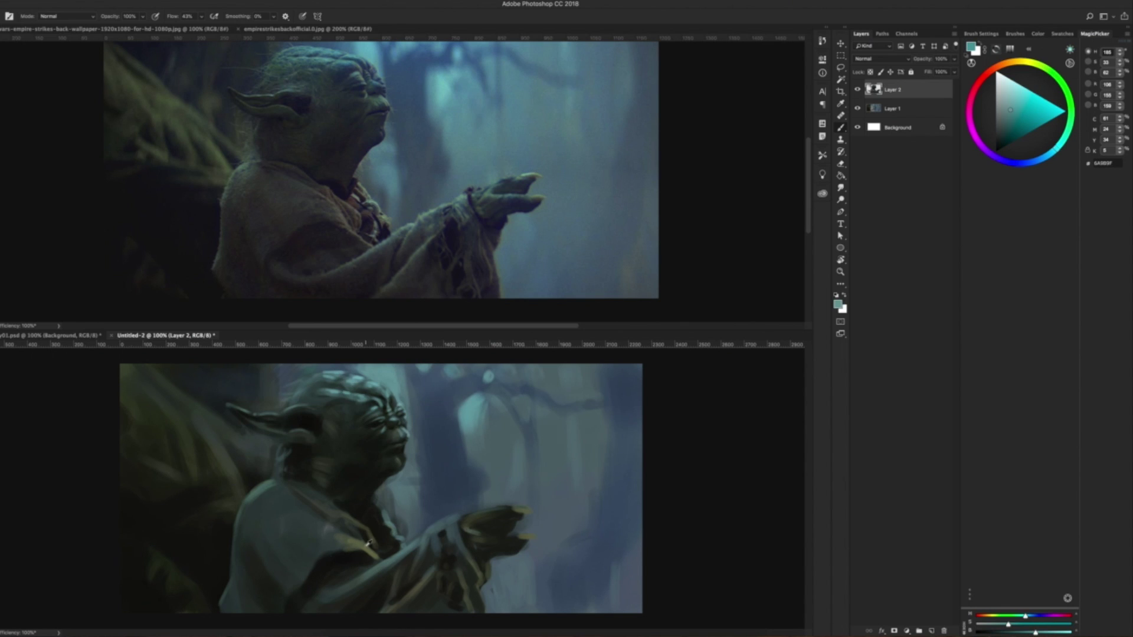
alt+click(485, 519)
alt+click(483, 569)
alt+click(526, 531)
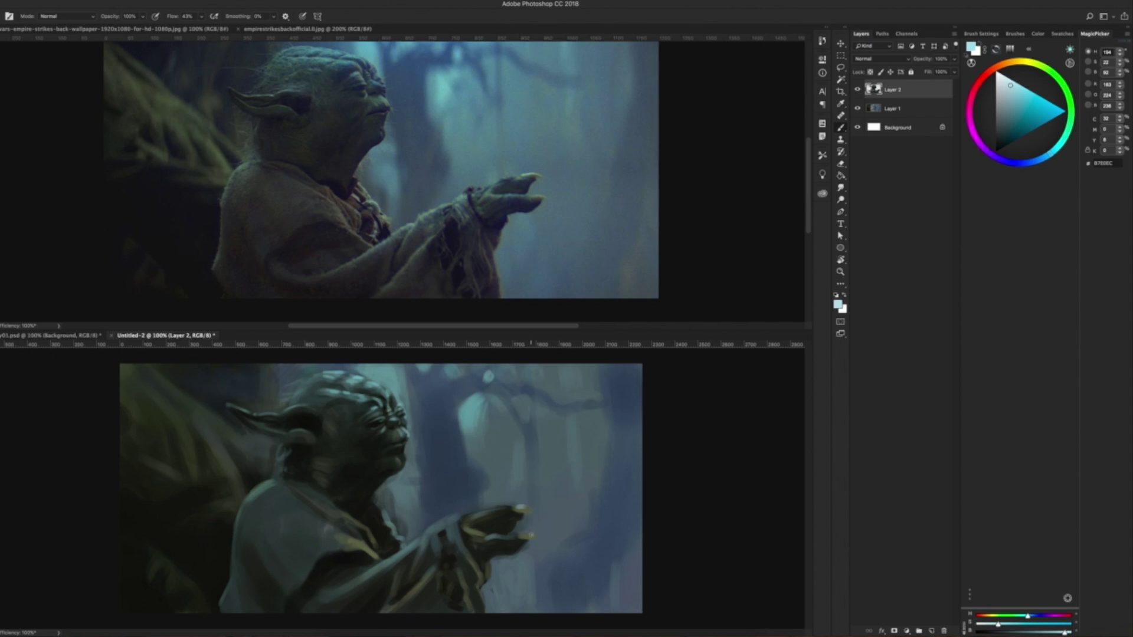
alt+click(523, 540)
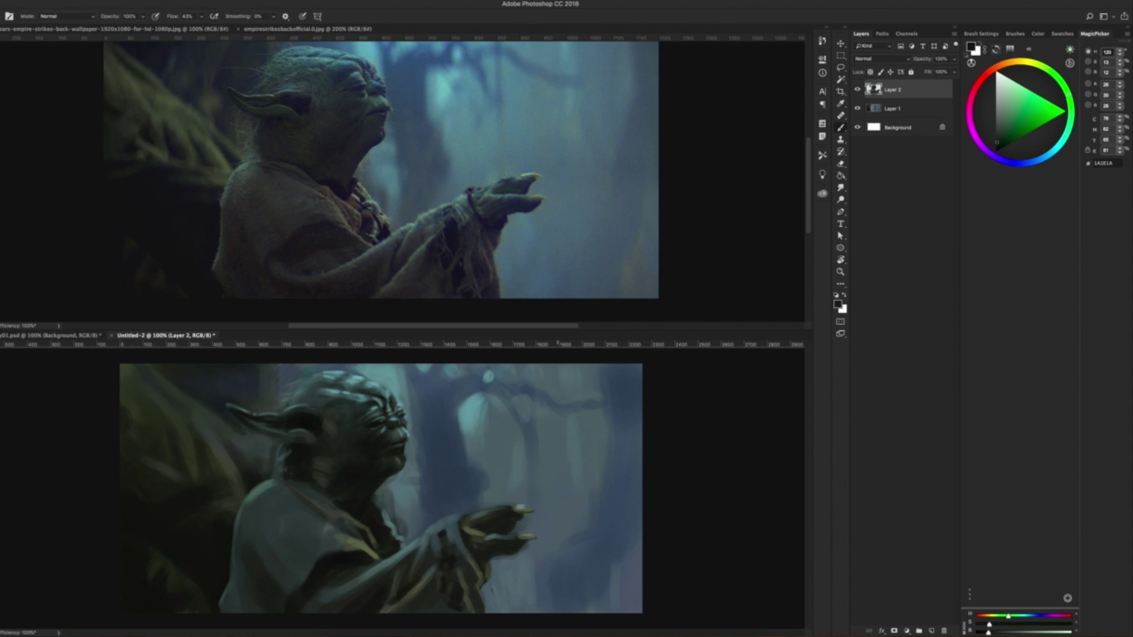
- Paint olive fold strokes on Yoda's robe, then pick dark green and brownish-grey
alt+click(282, 527)
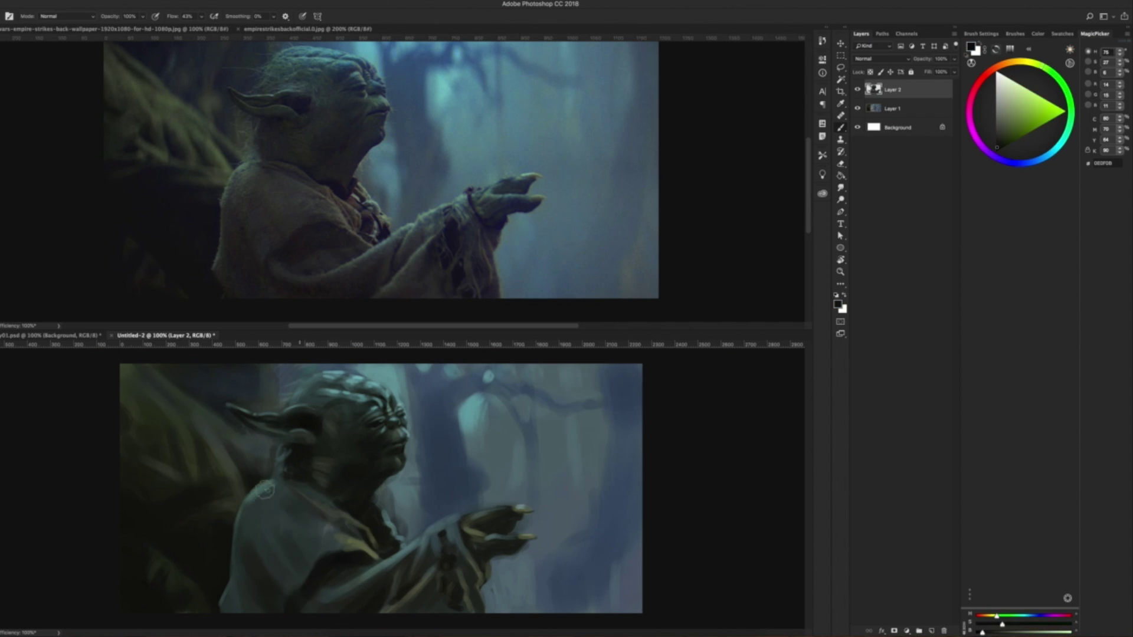
alt+click(289, 509)
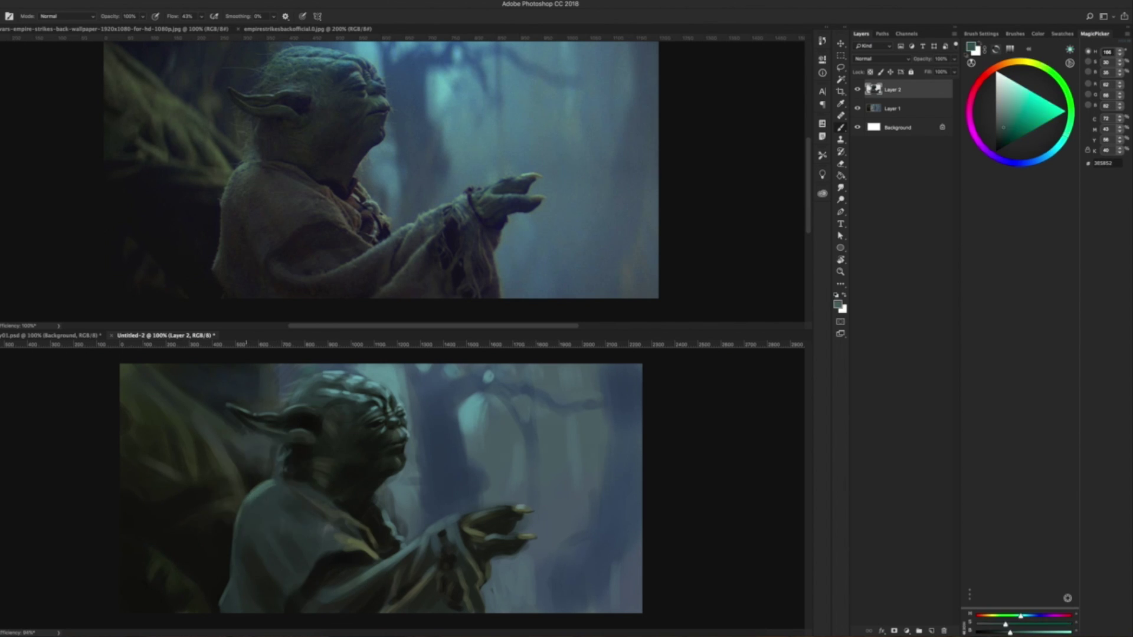
alt+click(354, 541)
drag(408, 575, 382, 569)
alt+click(383, 569)
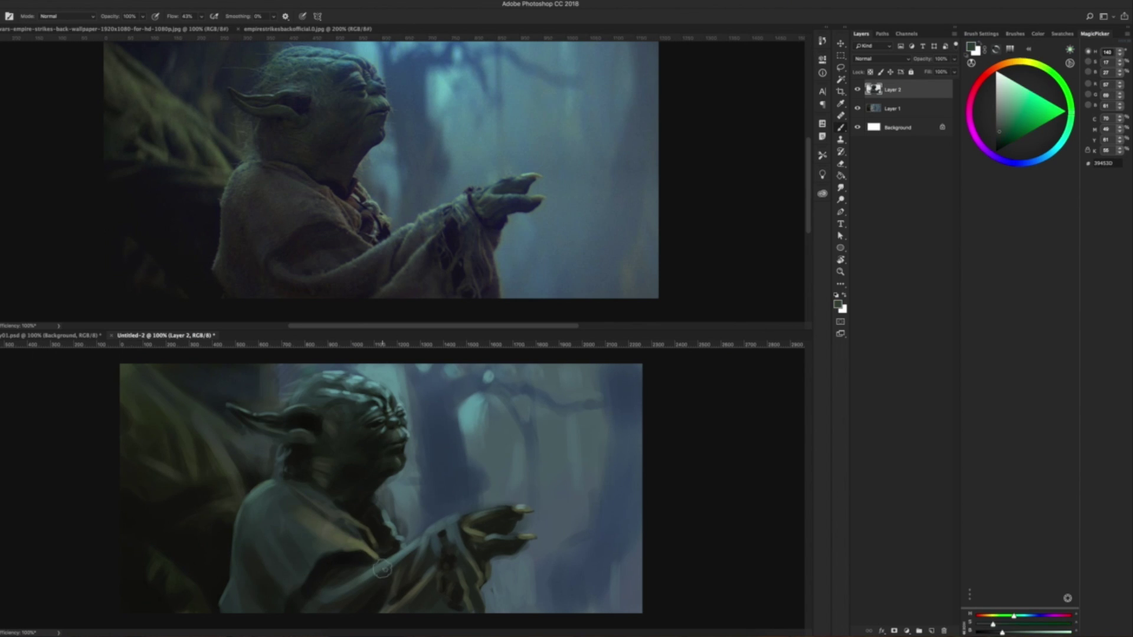
alt+click(306, 522)
- Set the brush Mode to Color and back to Normal, then reset colours to default black
click(65, 16)
click(59, 232)
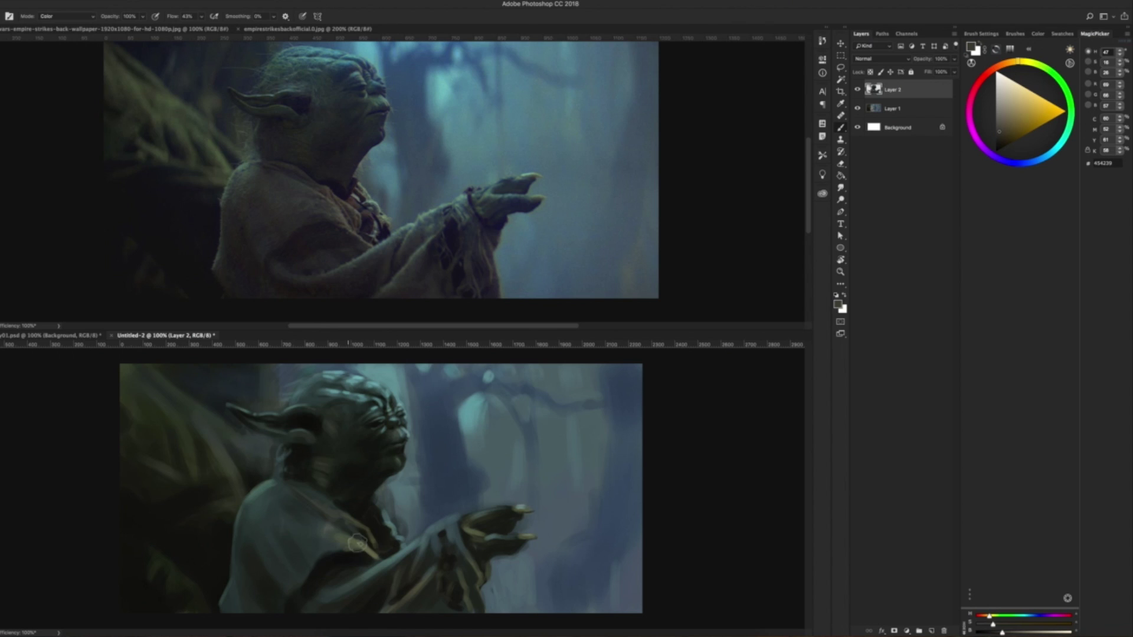
click(64, 16)
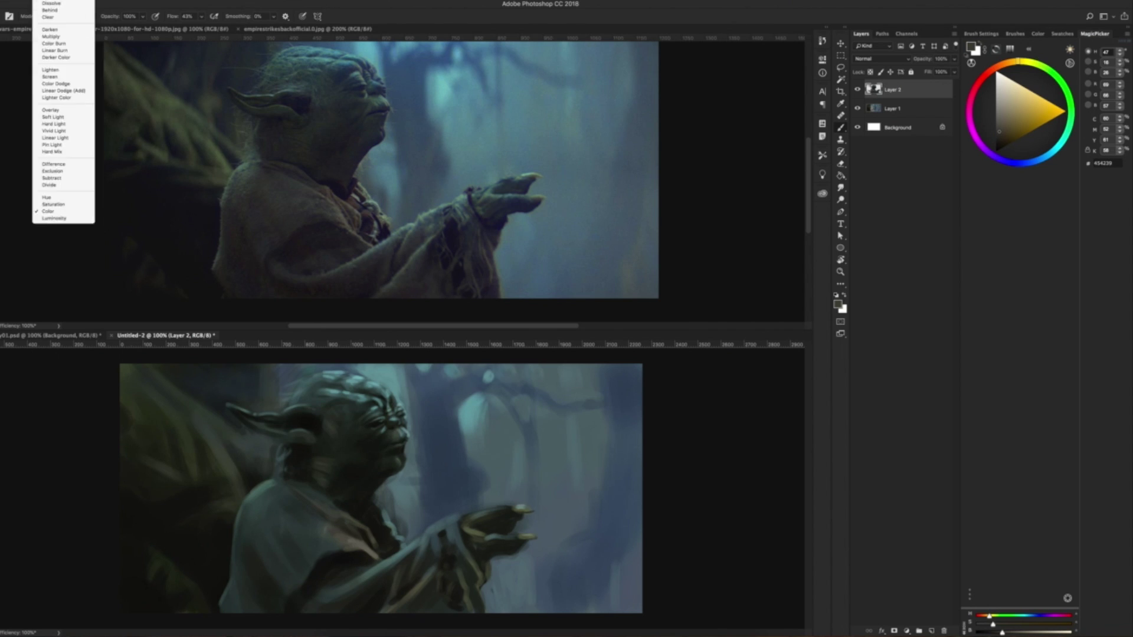
alt+click(365, 551)
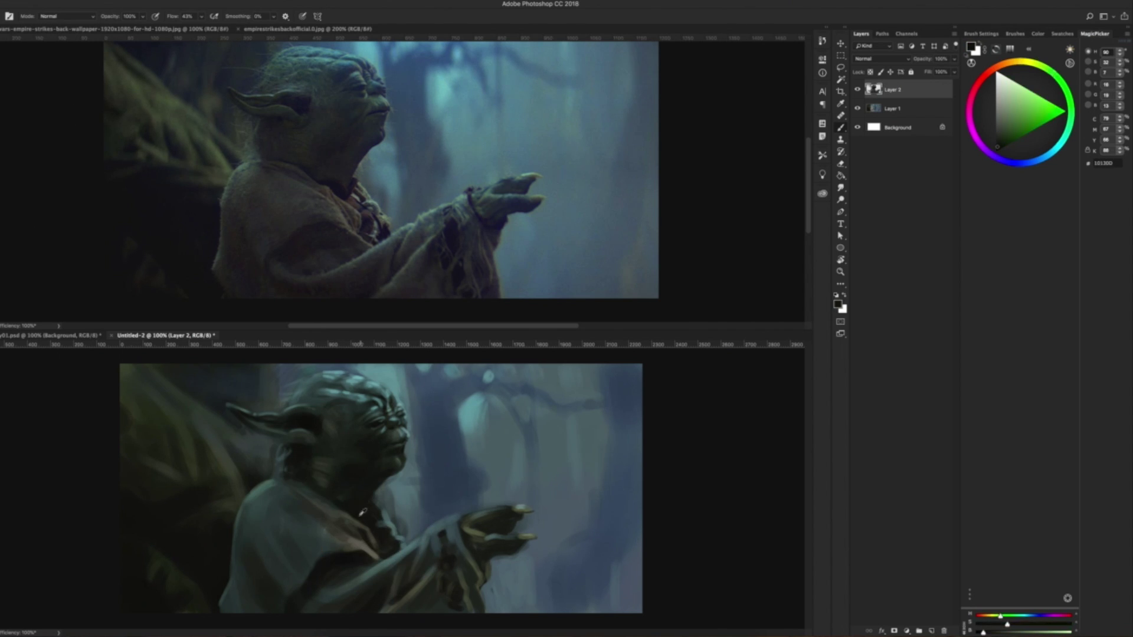
key(d)
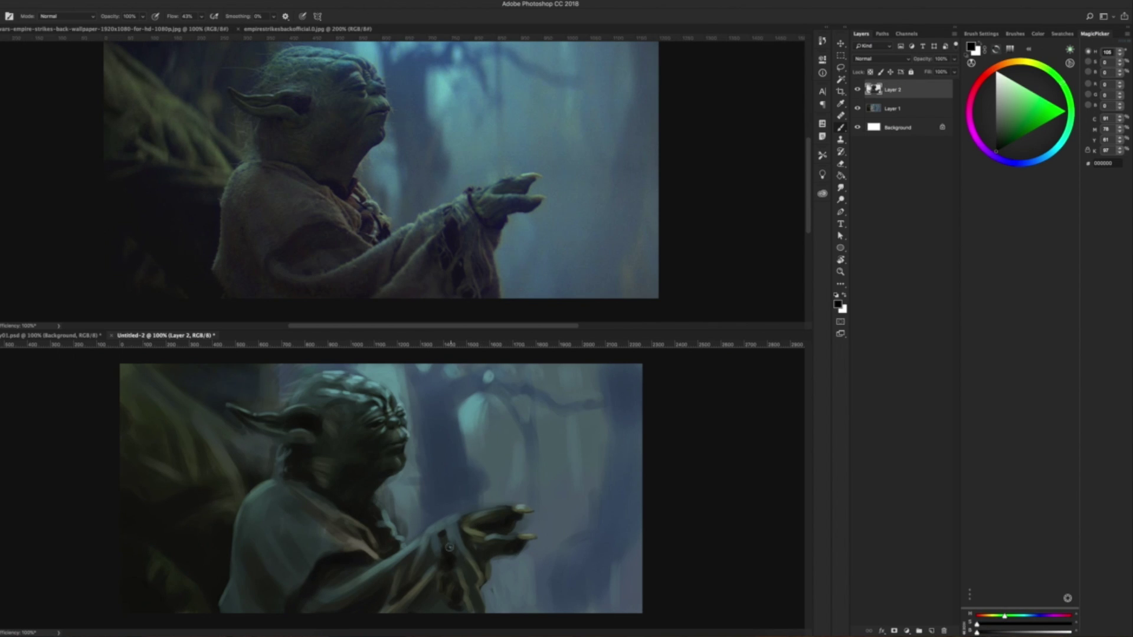
- Choose a grey-tan, then brown colour and dab a small stroke on Yoda's cheek
alt+click(377, 531)
alt+click(390, 552)
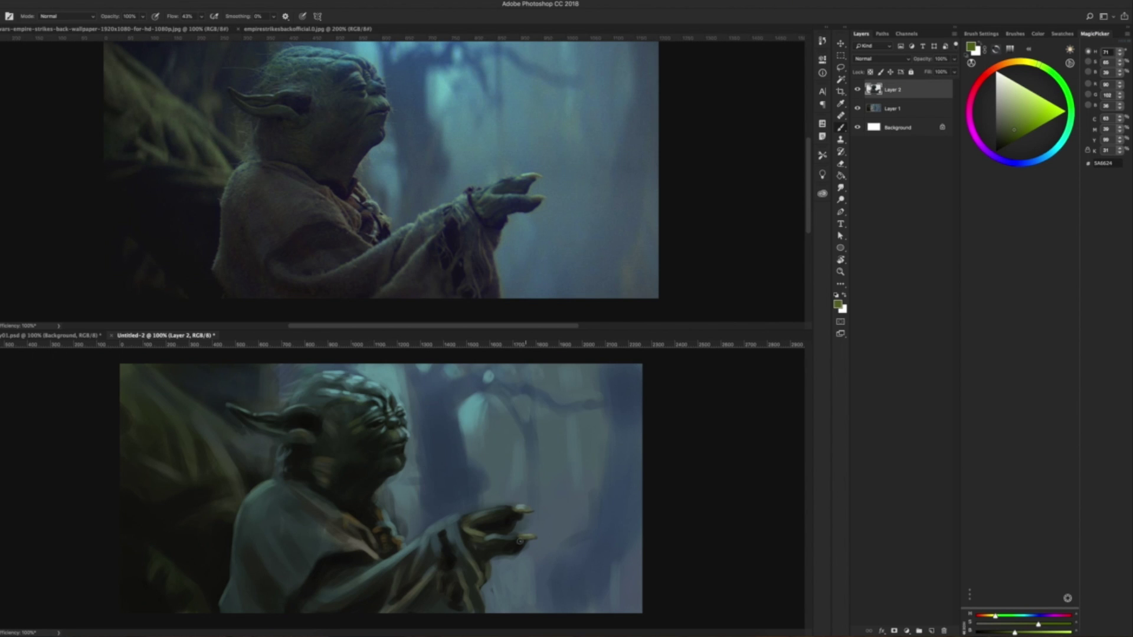
drag(316, 467, 331, 459)
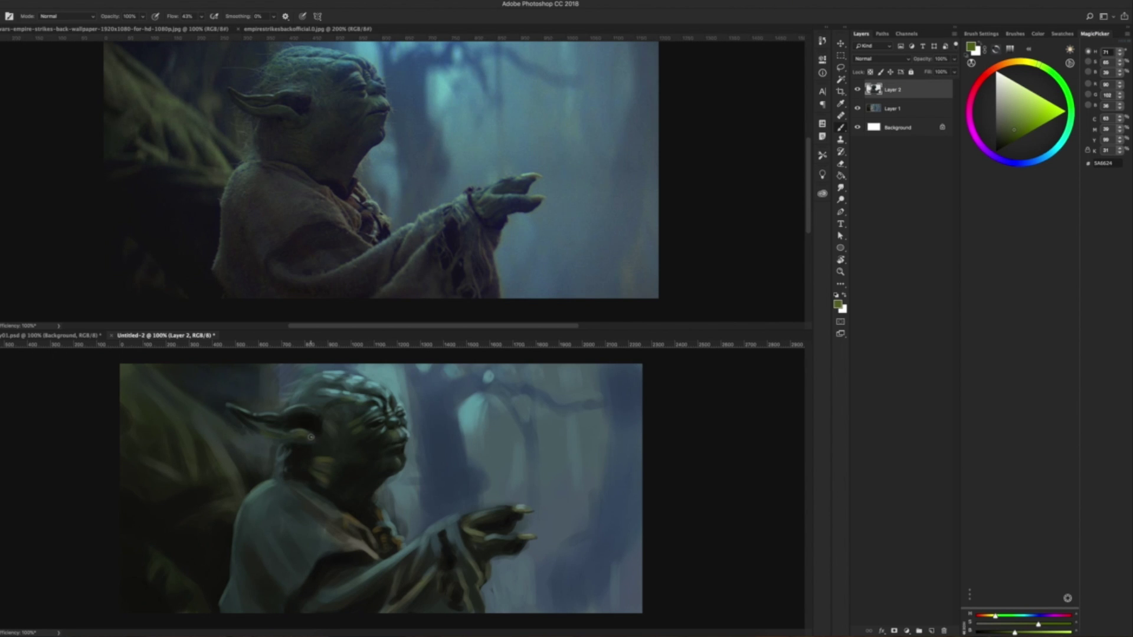